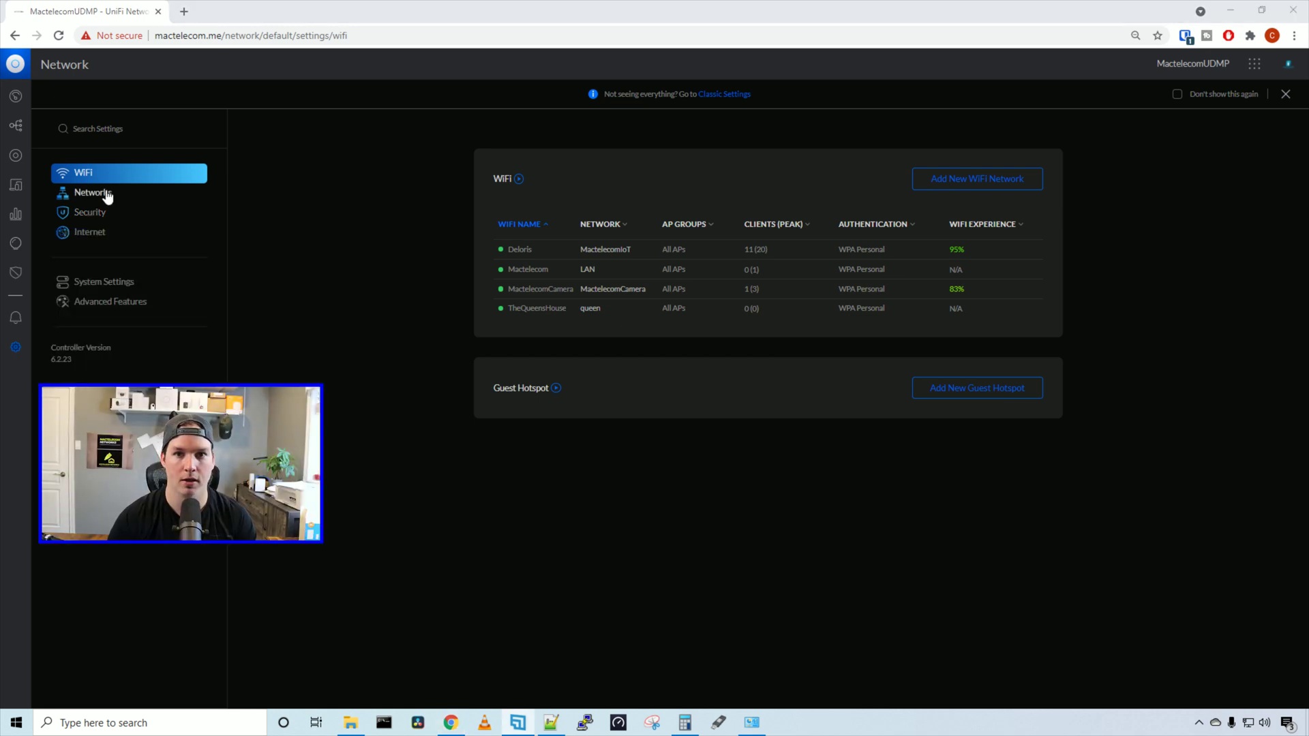
Start a new network named 'Guest portal' and disable Auto Scale in its advanced options
left_click(107, 195)
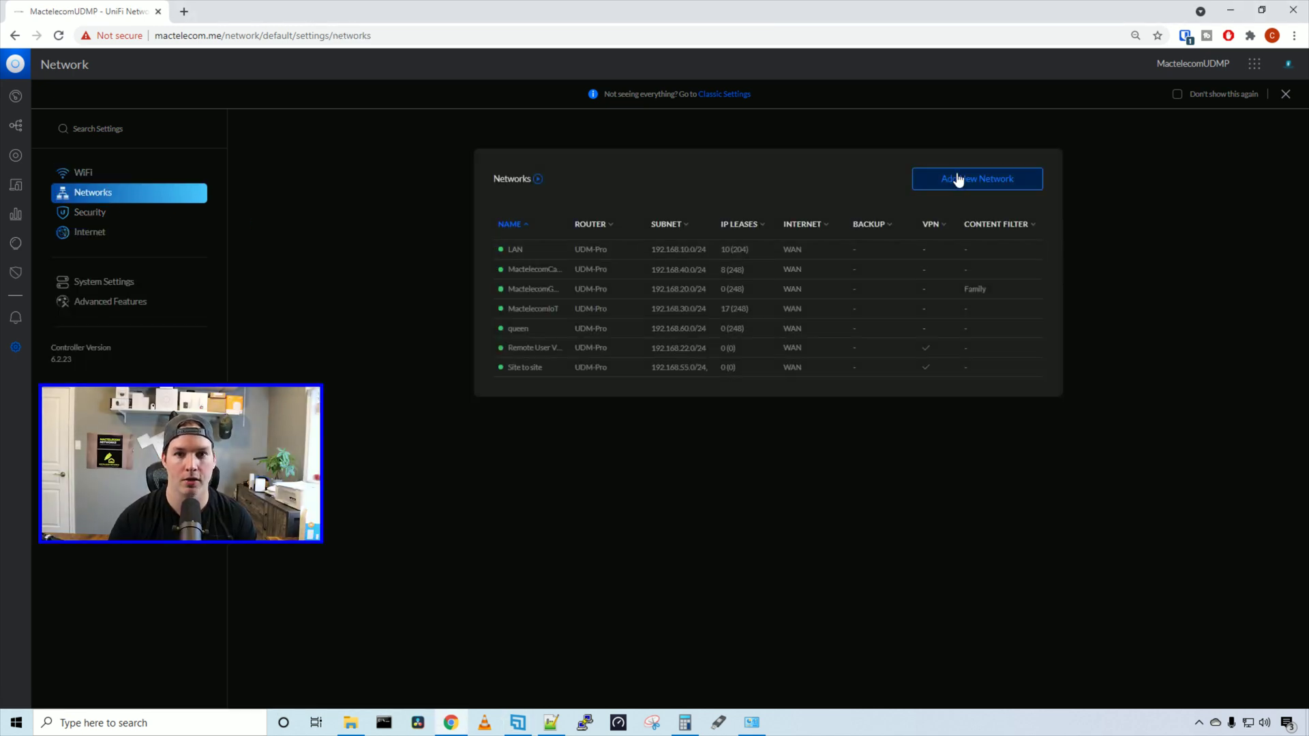
left_click(959, 180)
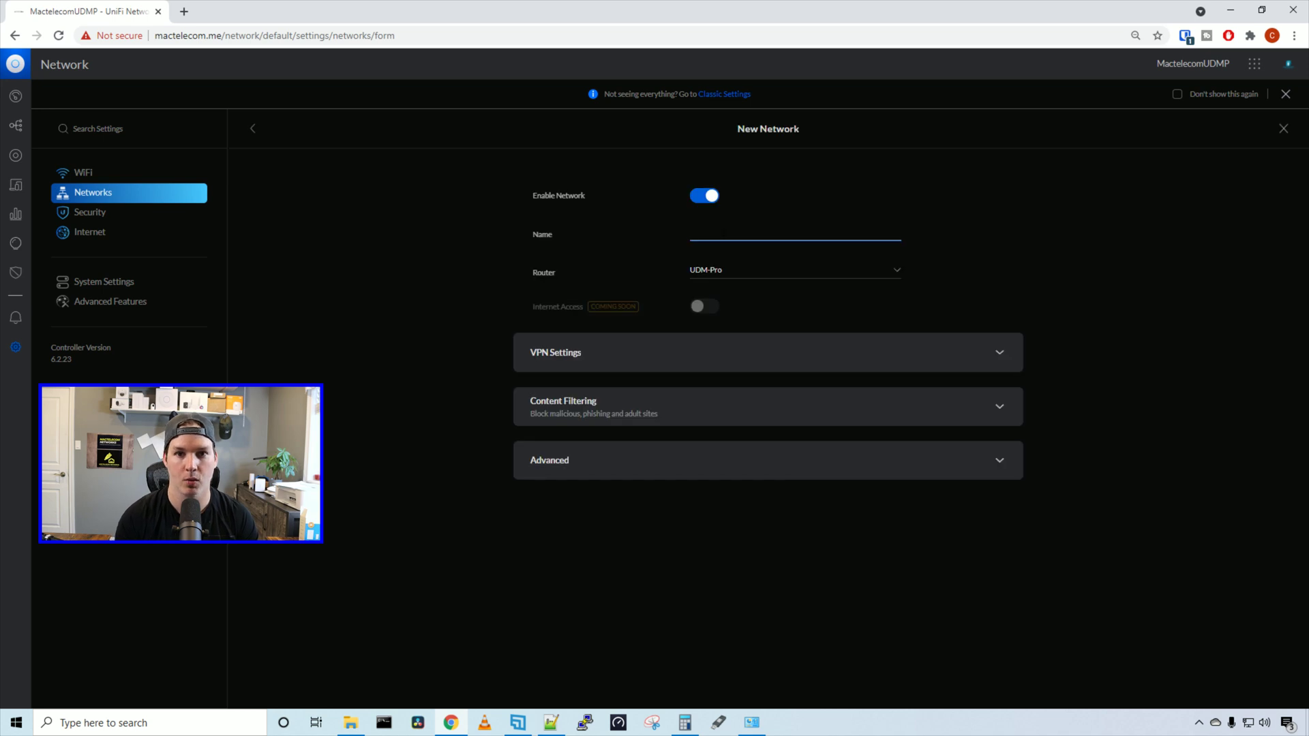
type("Guest portal")
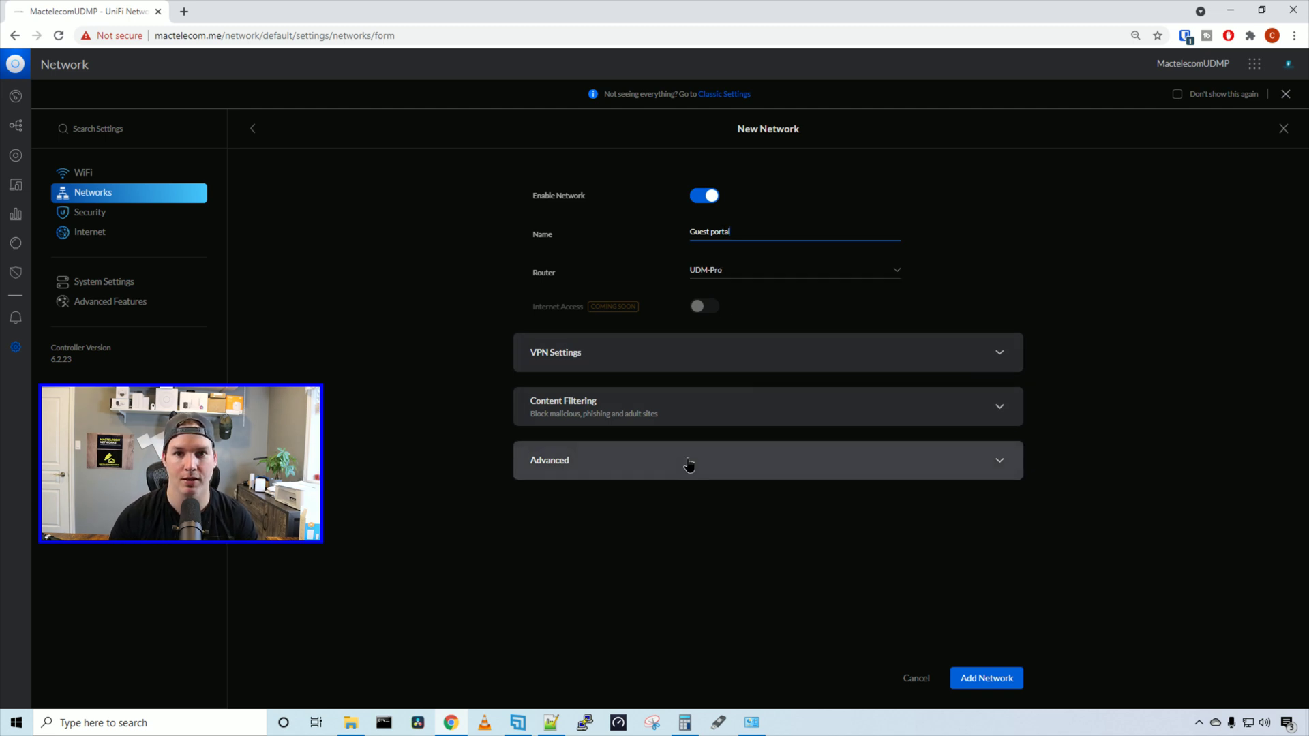
left_click(688, 463)
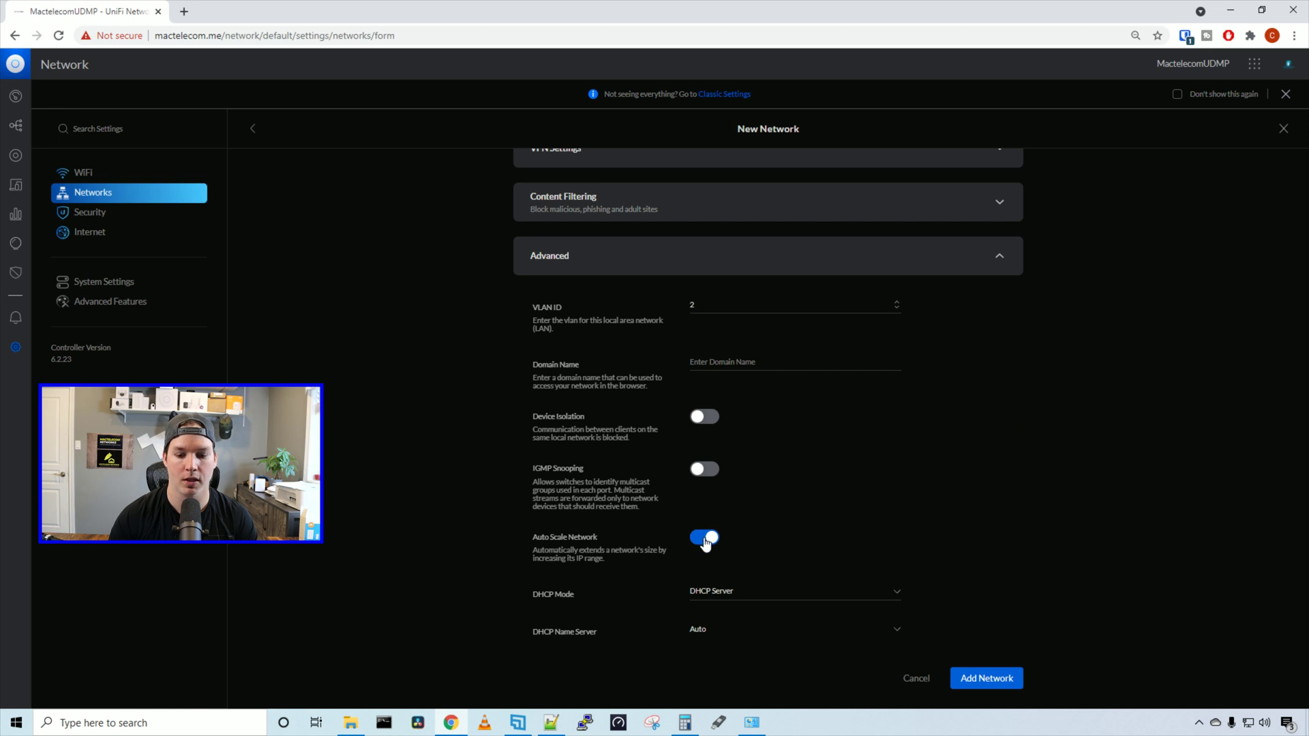
left_click(704, 539)
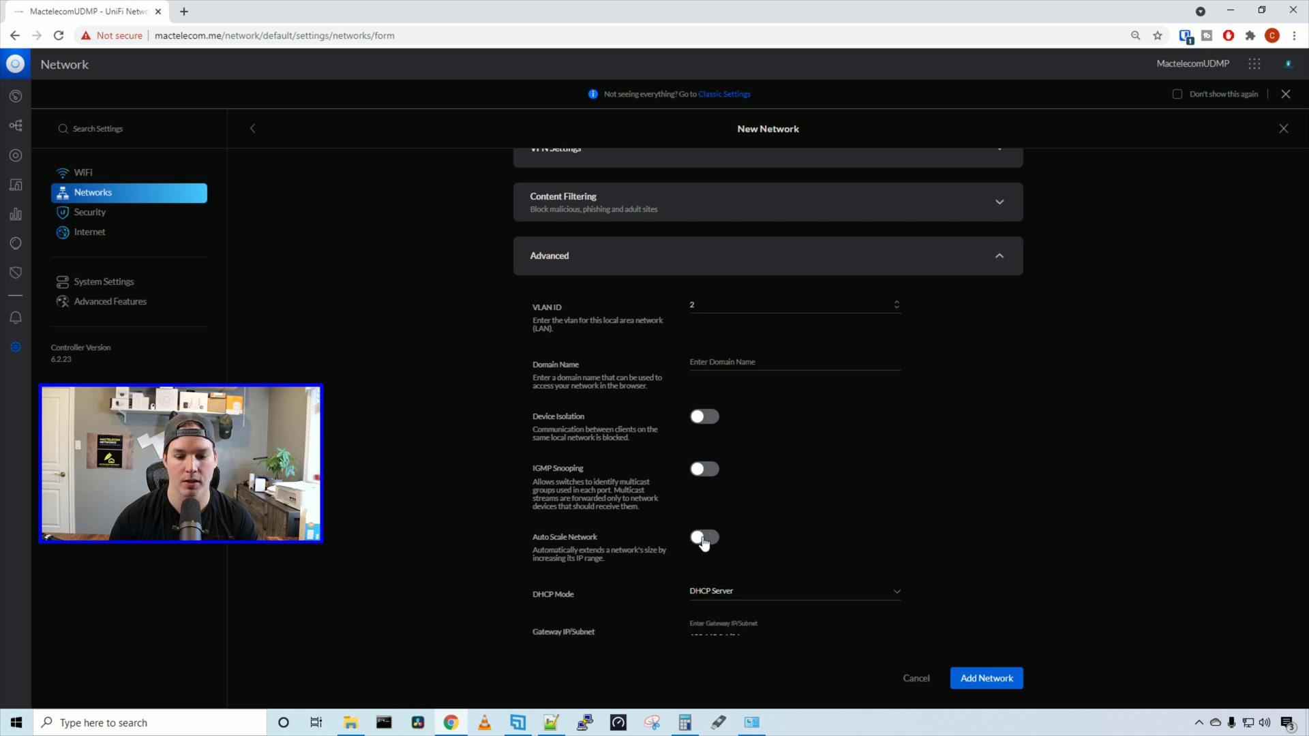
scroll(722, 478, "down", 3)
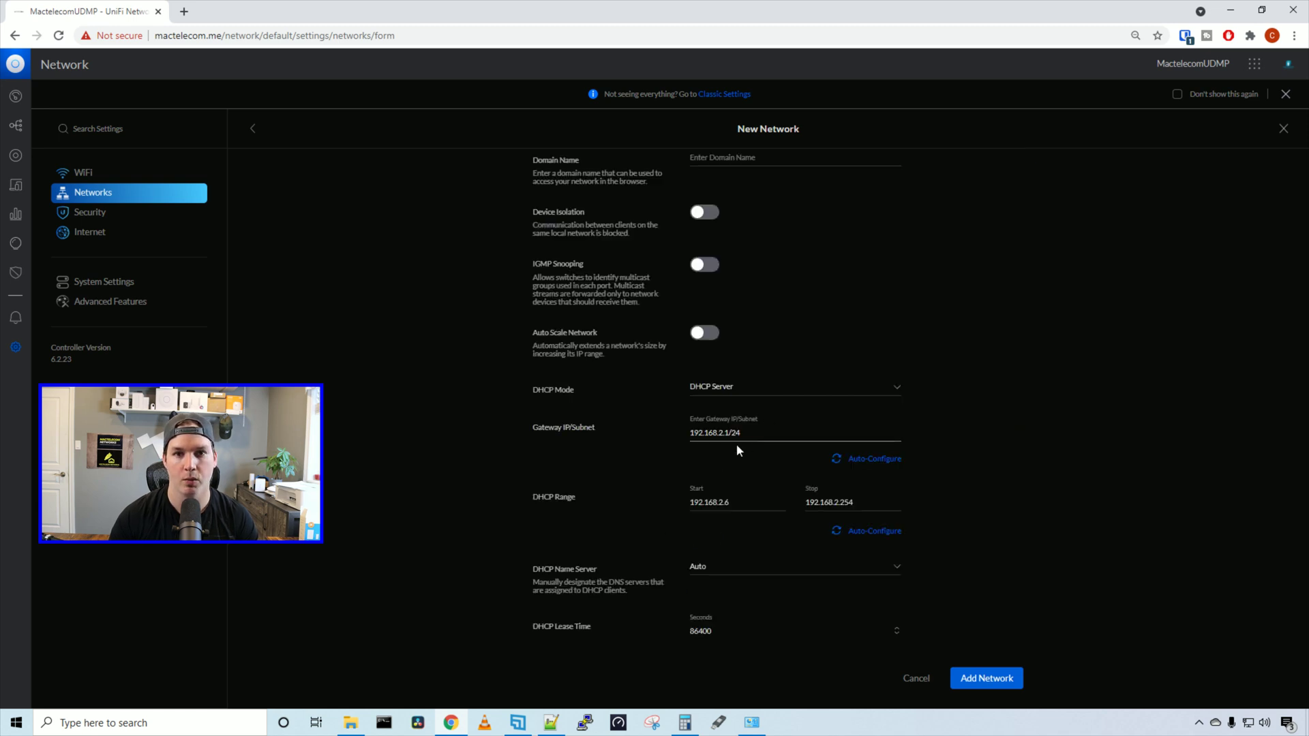
Set gateway 192.168.225.1/24 and VLAN 225, auto-configure the DHCP range, and save the network
left_click(694, 446)
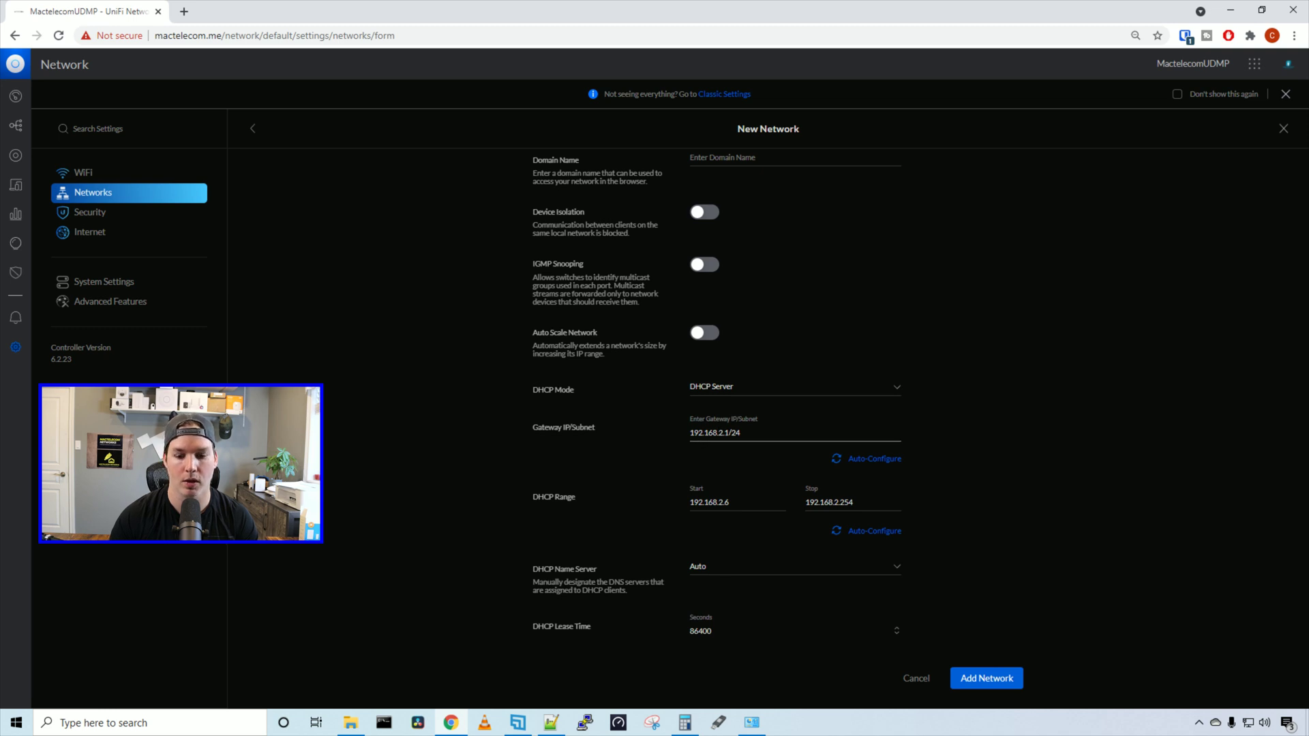
left_click(724, 433)
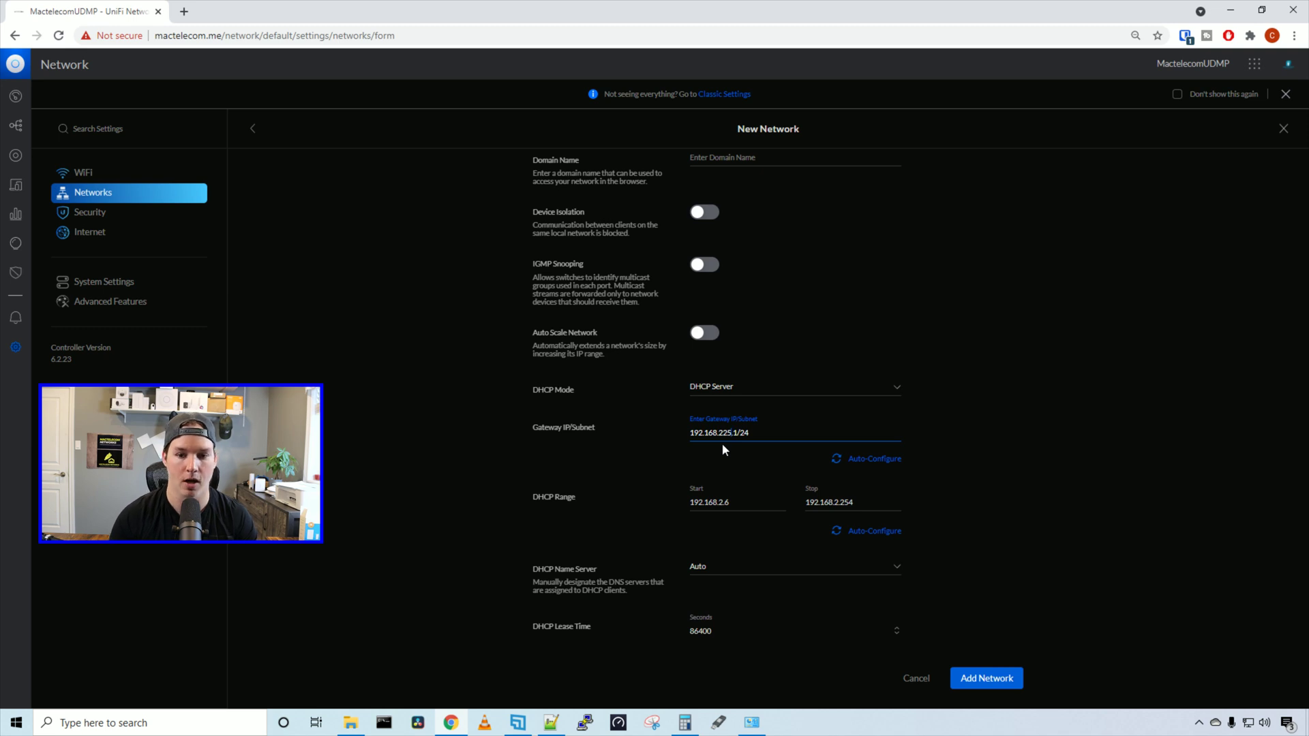
scroll(662, 268, "up", 2)
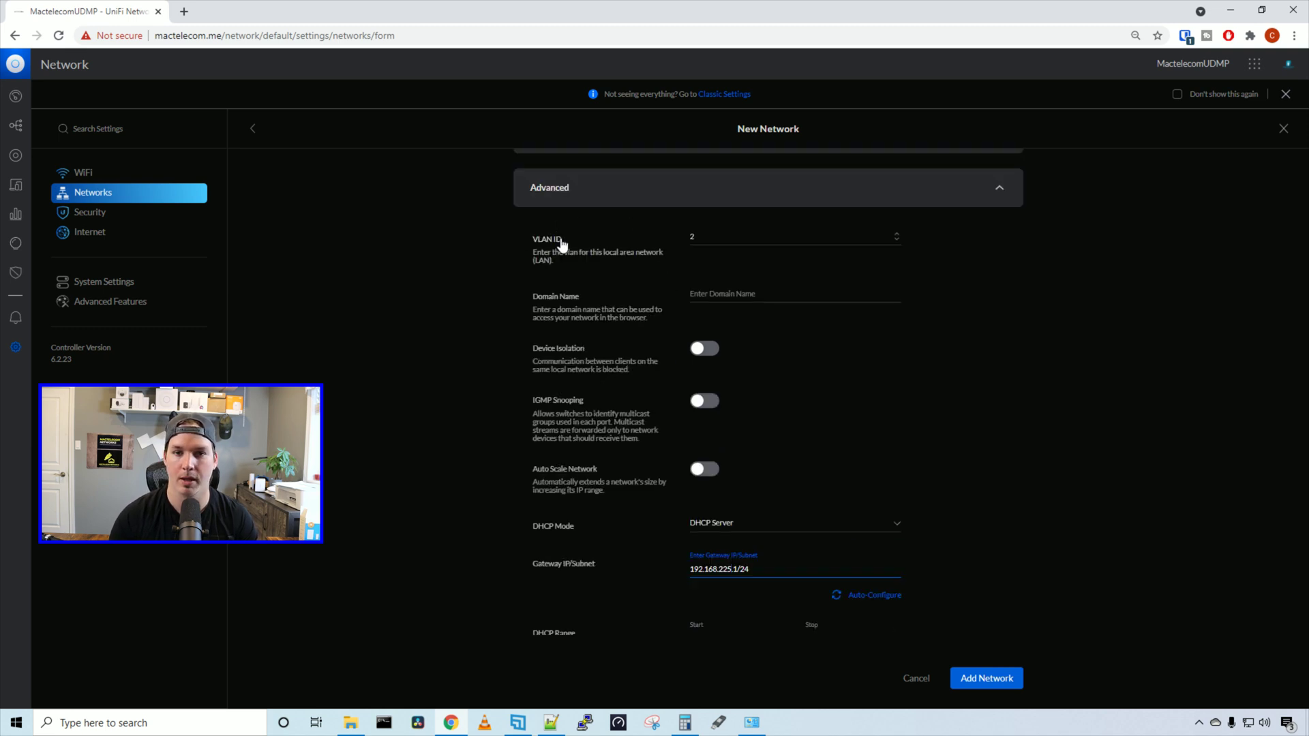
left_click(714, 234)
type("25")
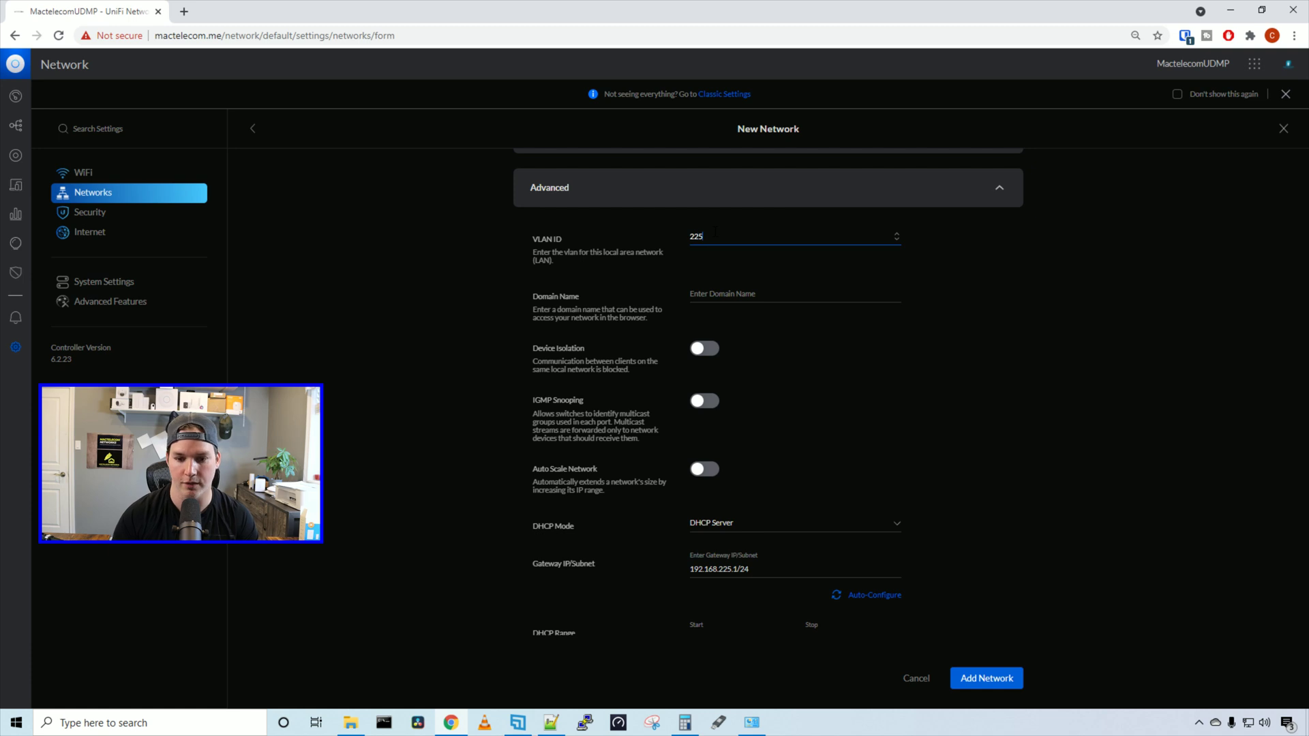
scroll(714, 238, "down", 3)
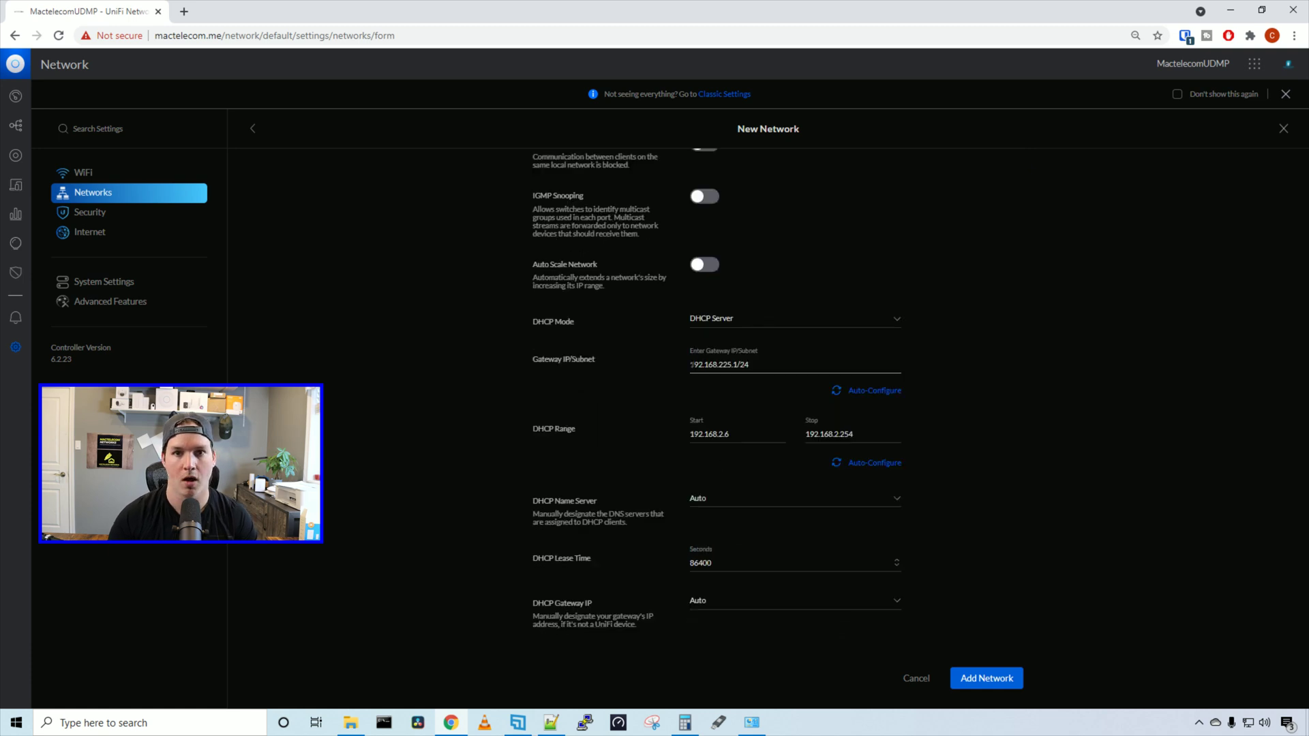
left_click(873, 464)
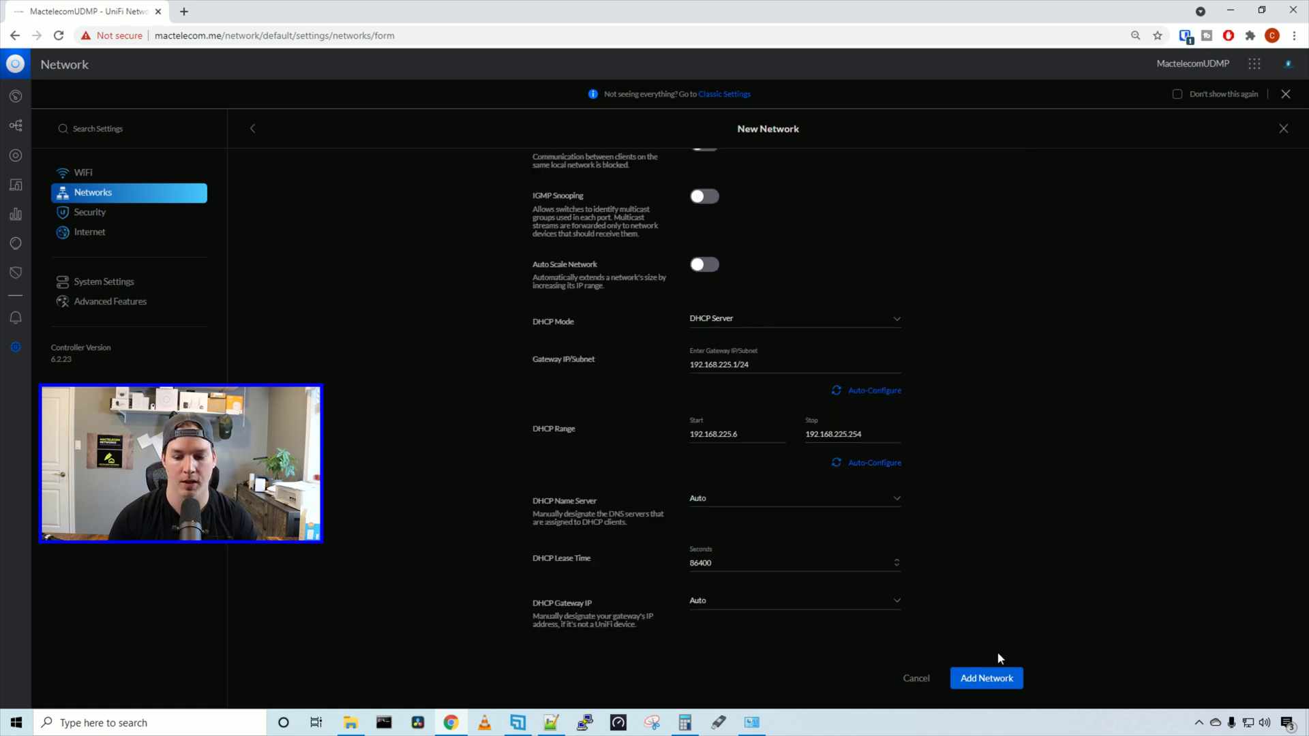
left_click(993, 686)
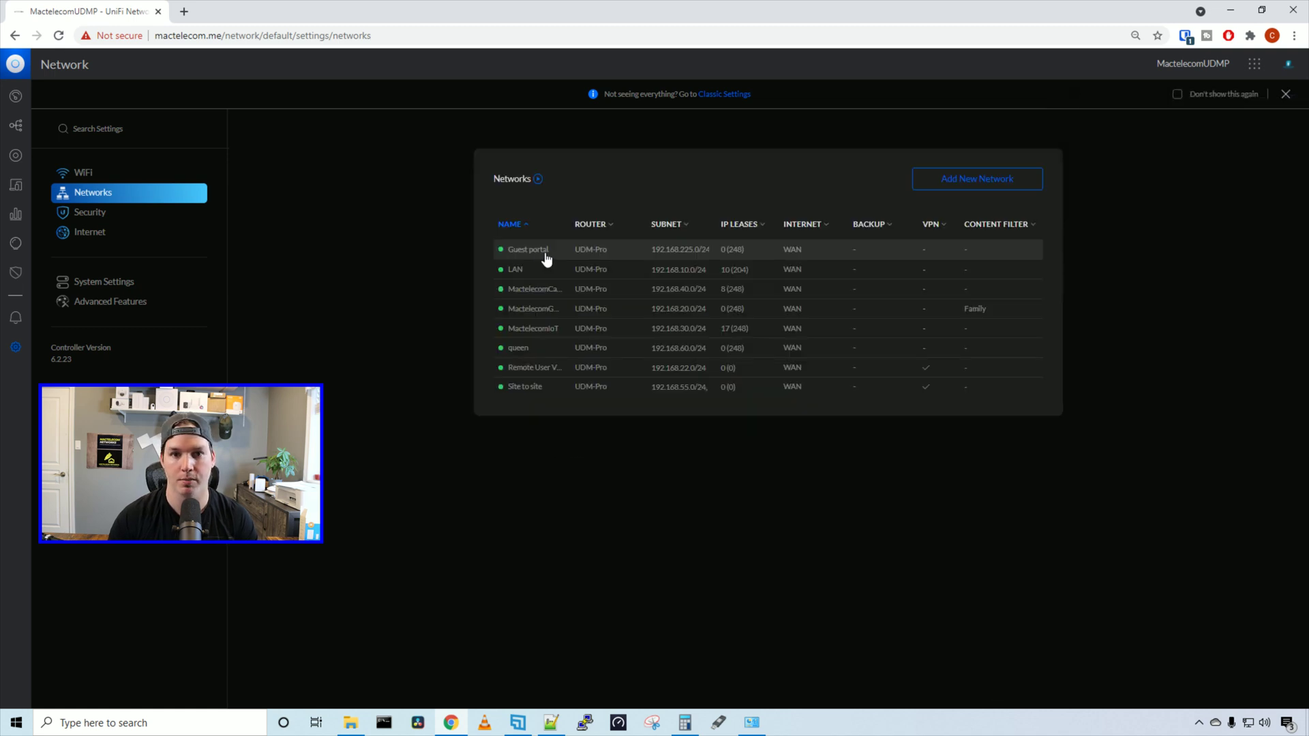
Start a new guest hotspot named 'Guest Portal' with the guest portal enabled
left_click(115, 174)
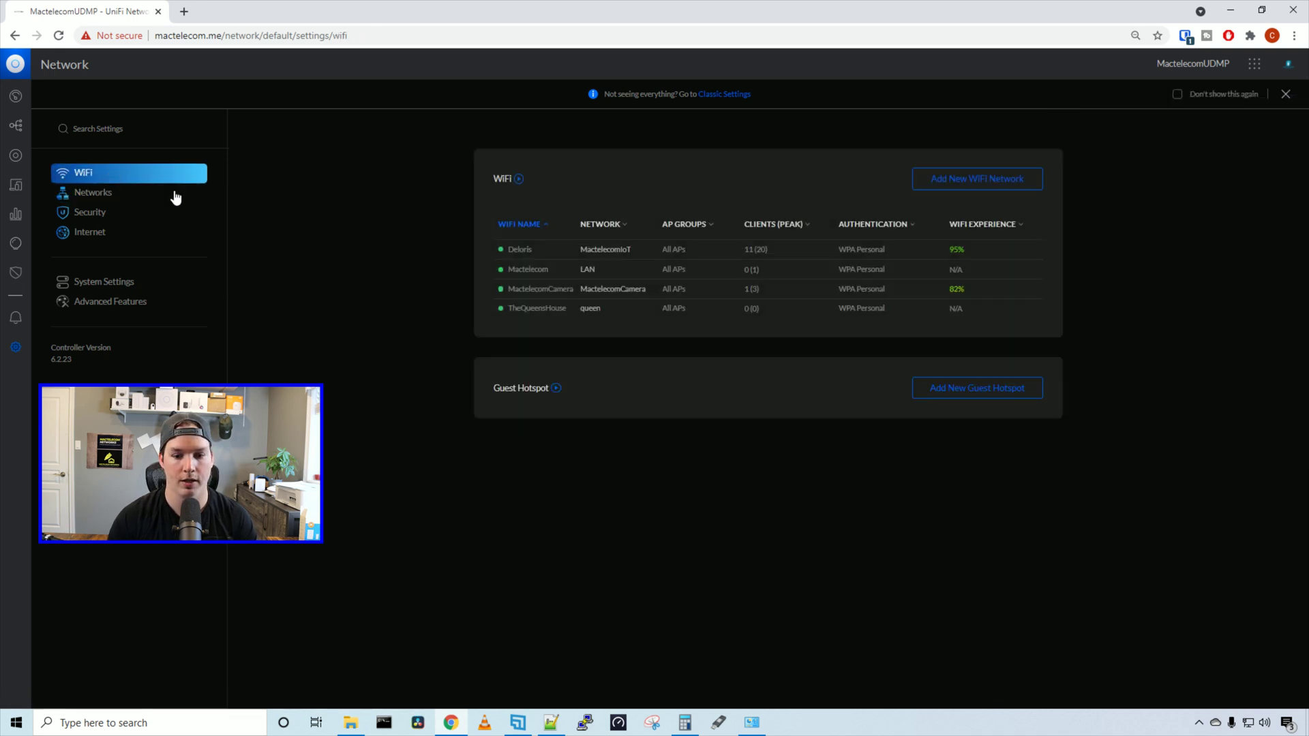
left_click(932, 389)
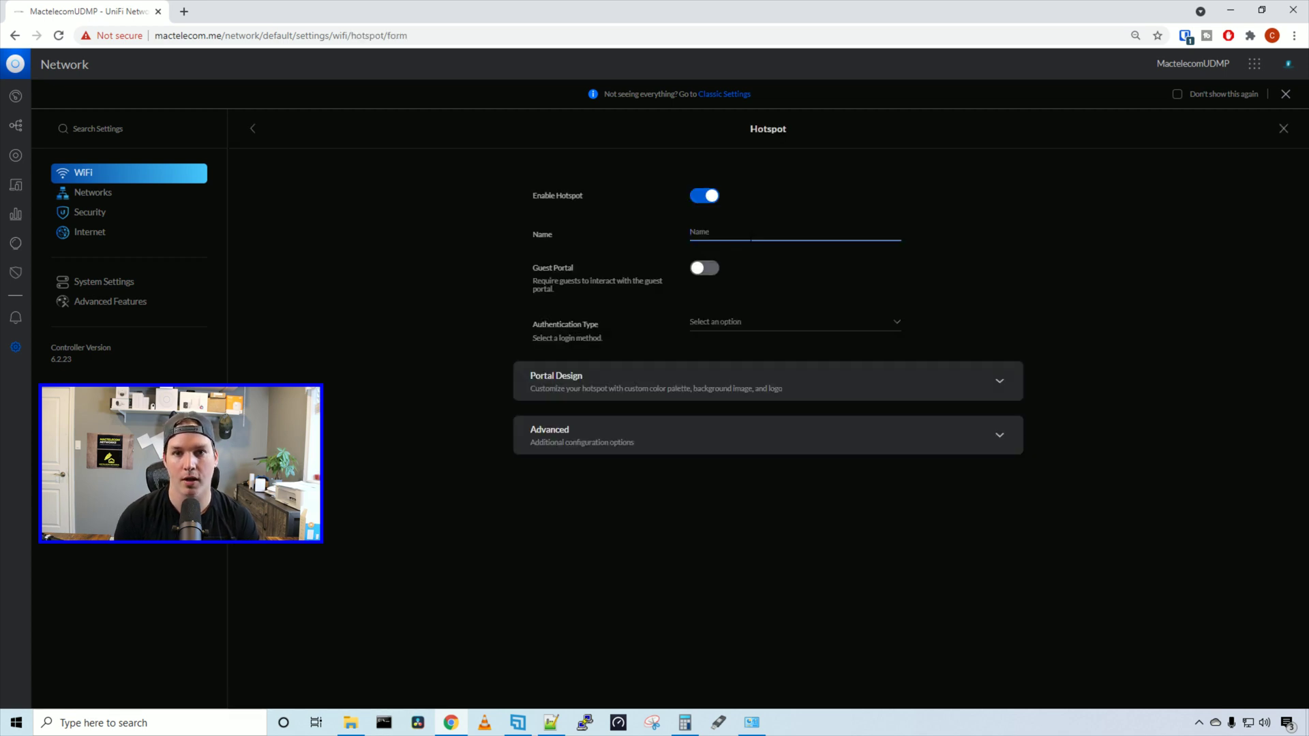
type("G")
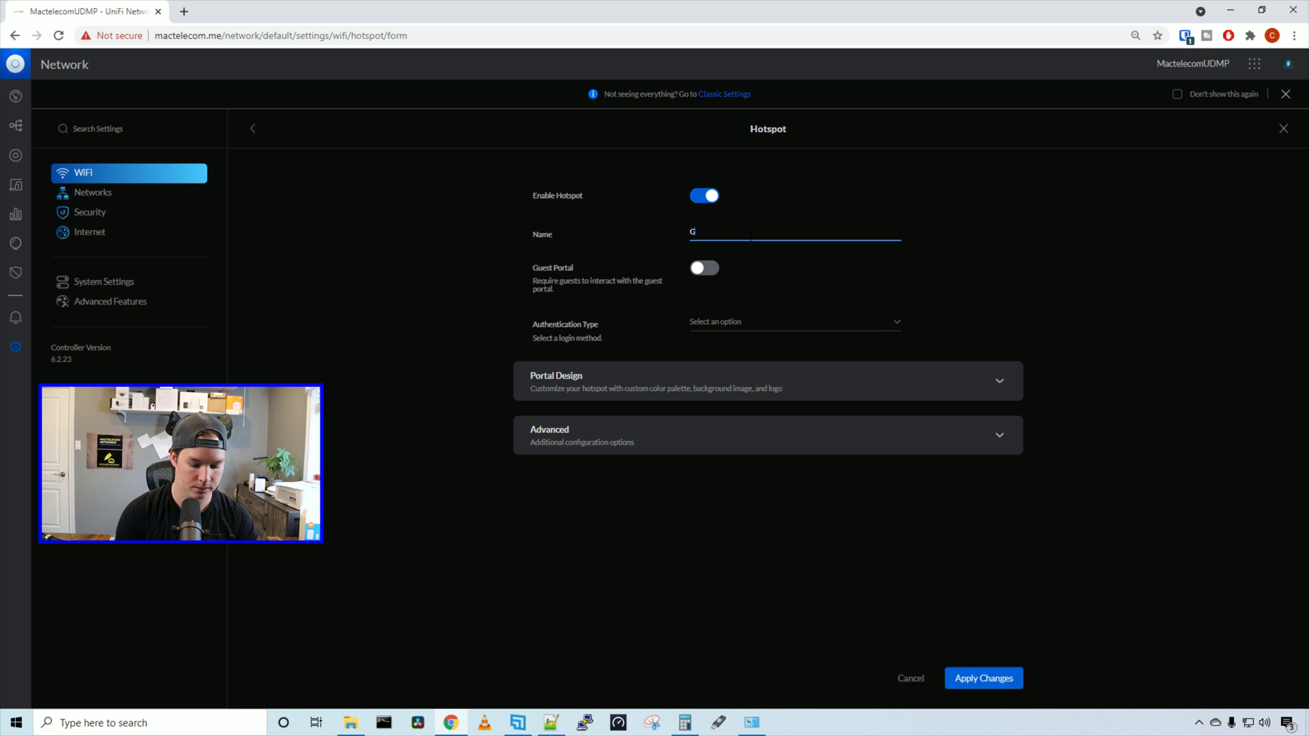
type("uest Portal")
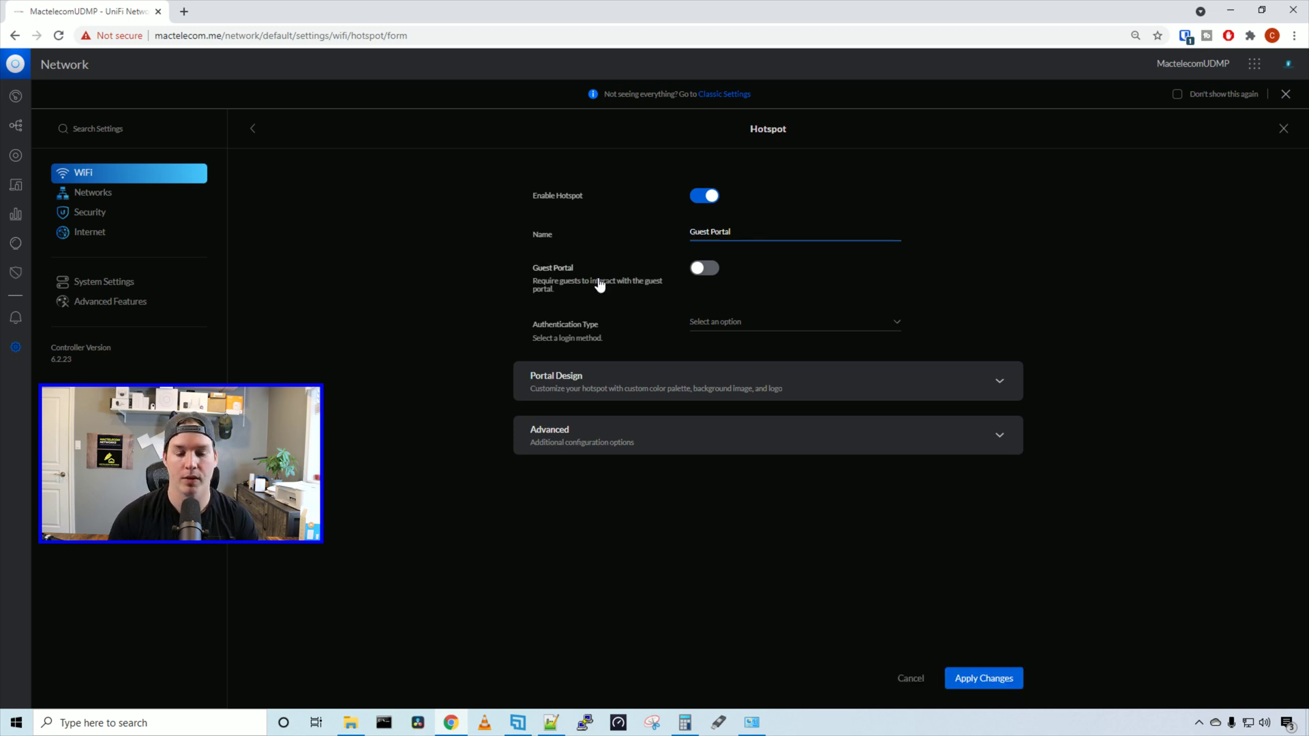
left_click(709, 273)
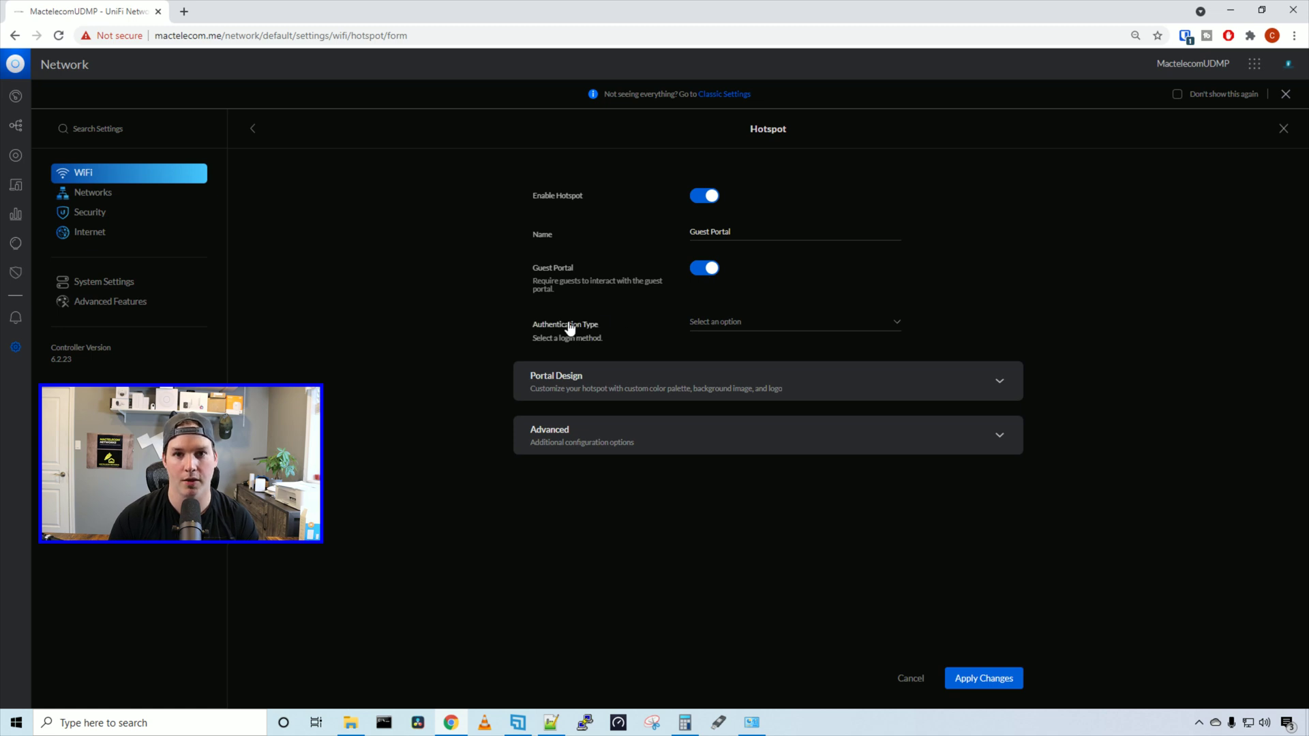
Choose Password authentication for the portal and enter the guest password
left_click(748, 330)
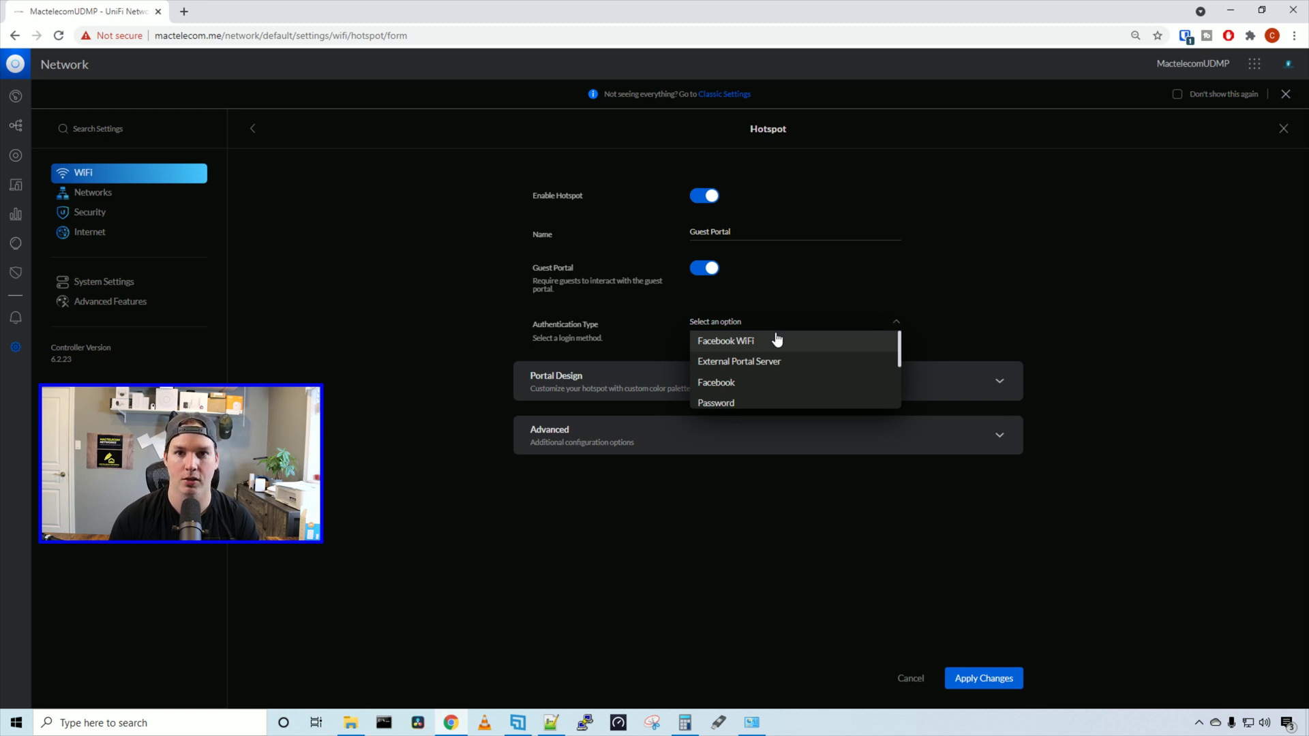
scroll(778, 382, "down", 2)
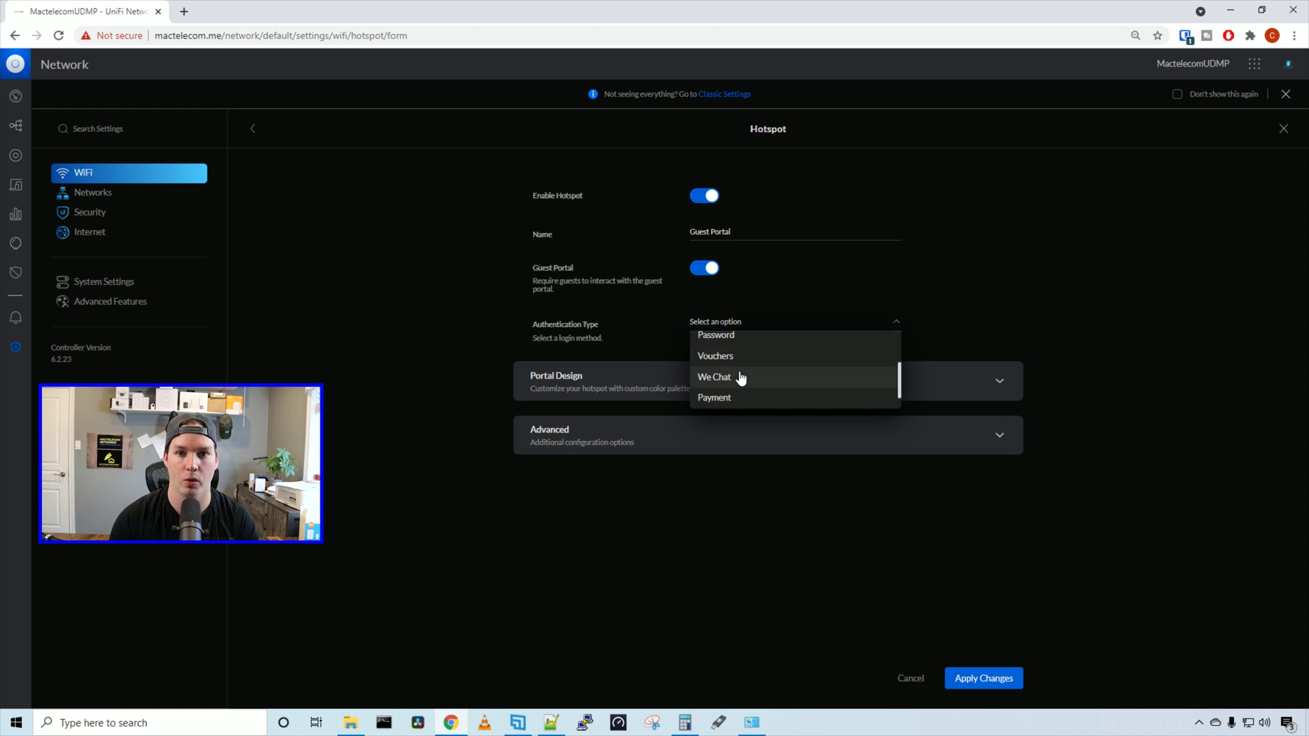
scroll(737, 394, "down", 1)
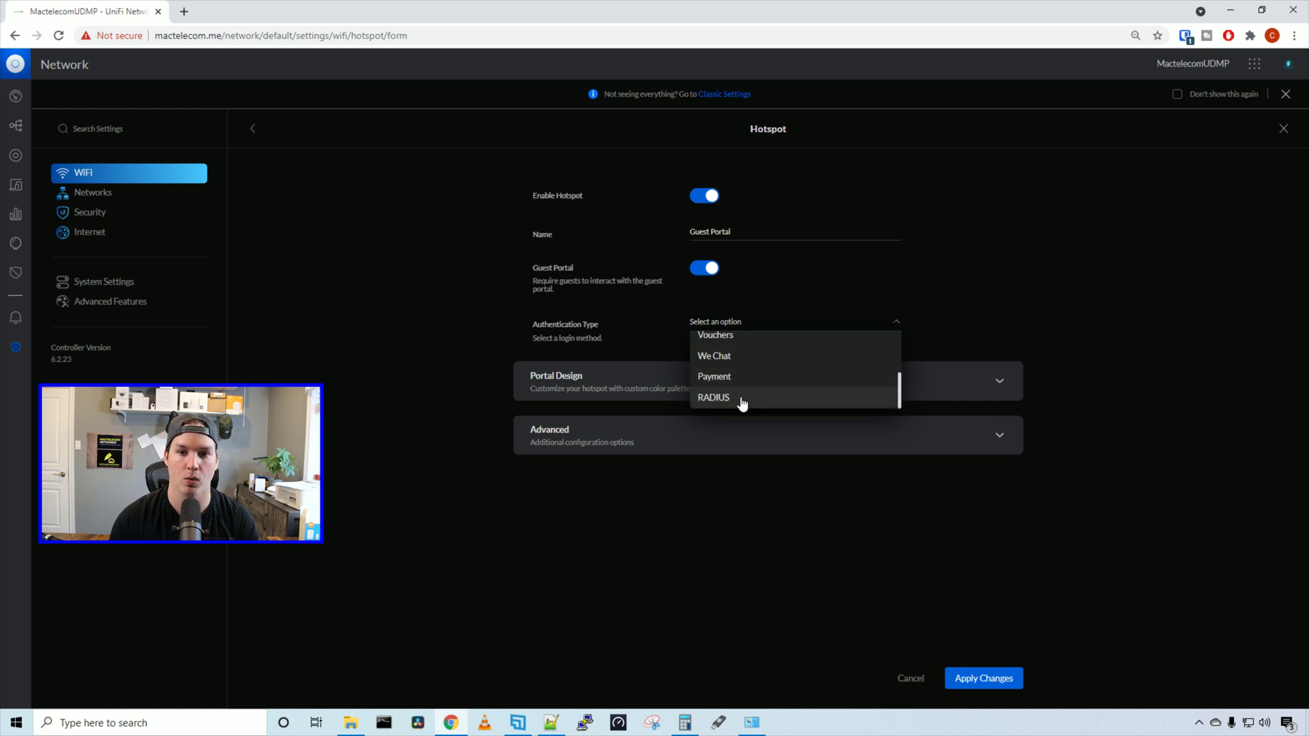
scroll(744, 346, "up", 3)
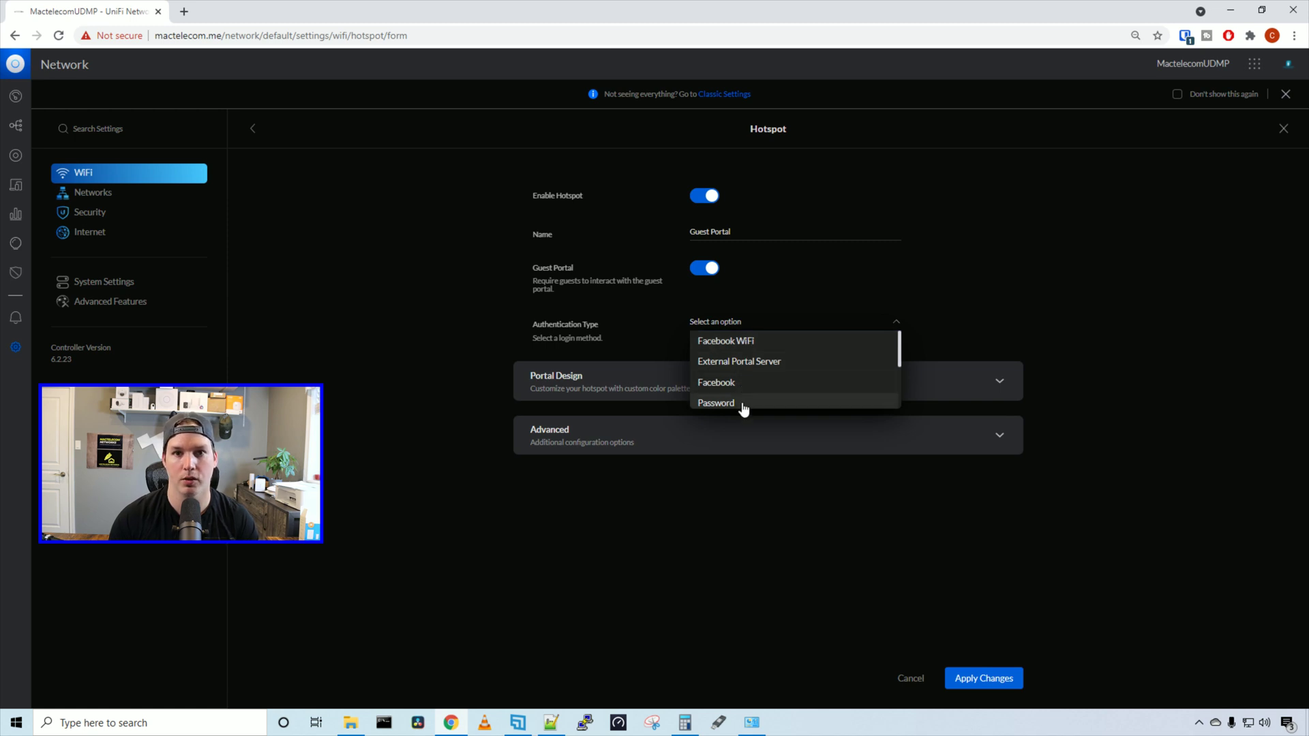
left_click(741, 407)
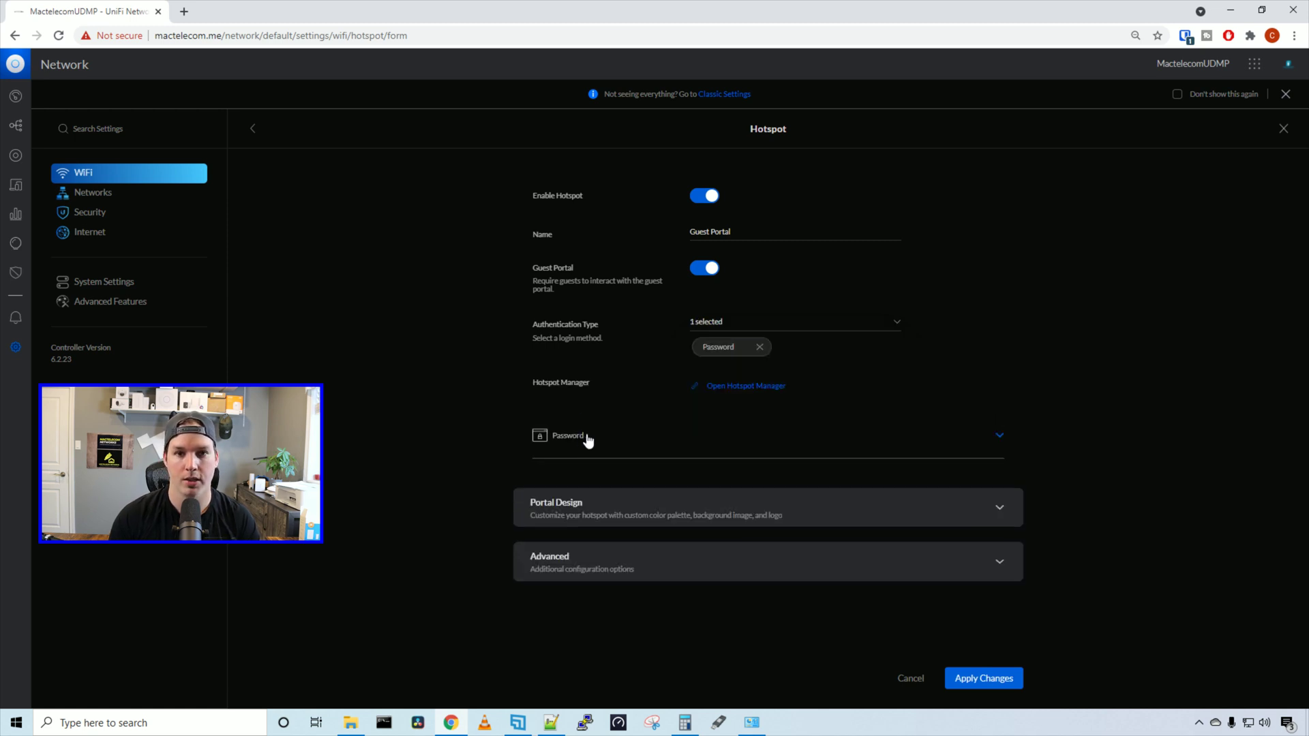
left_click(1001, 440)
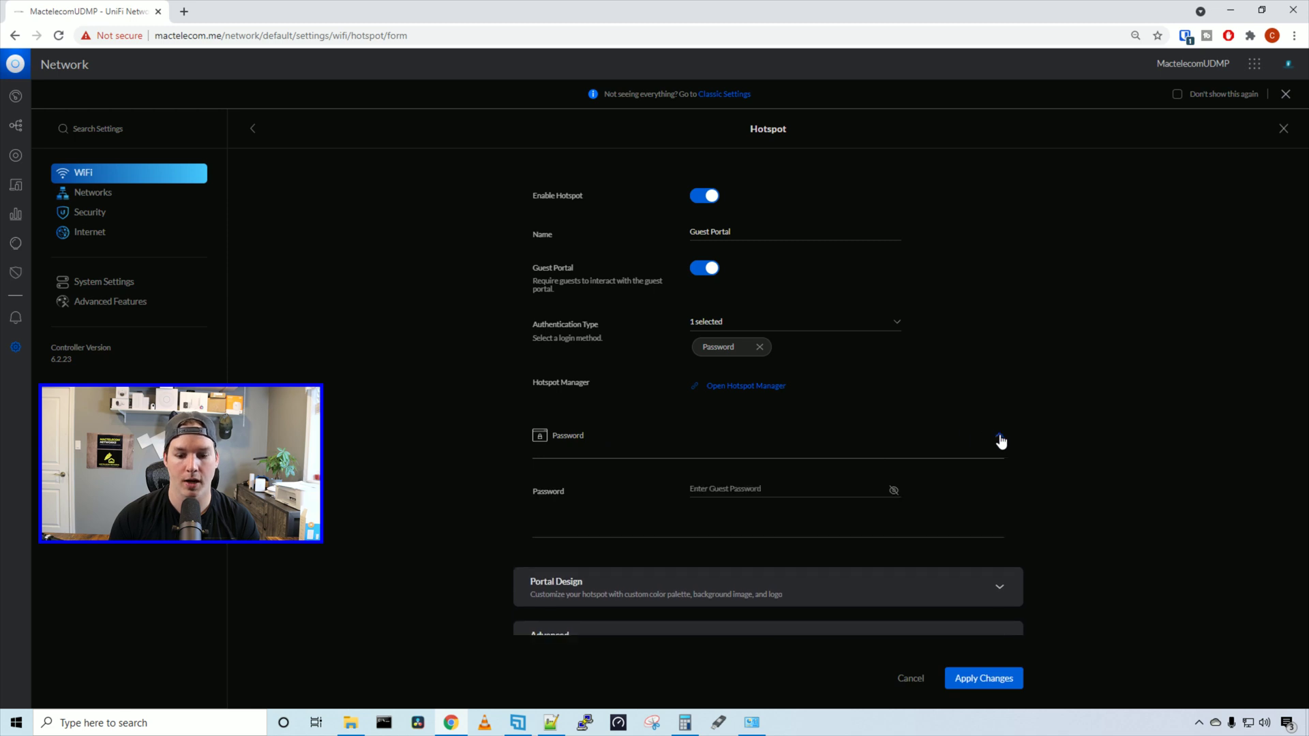
left_click(769, 488)
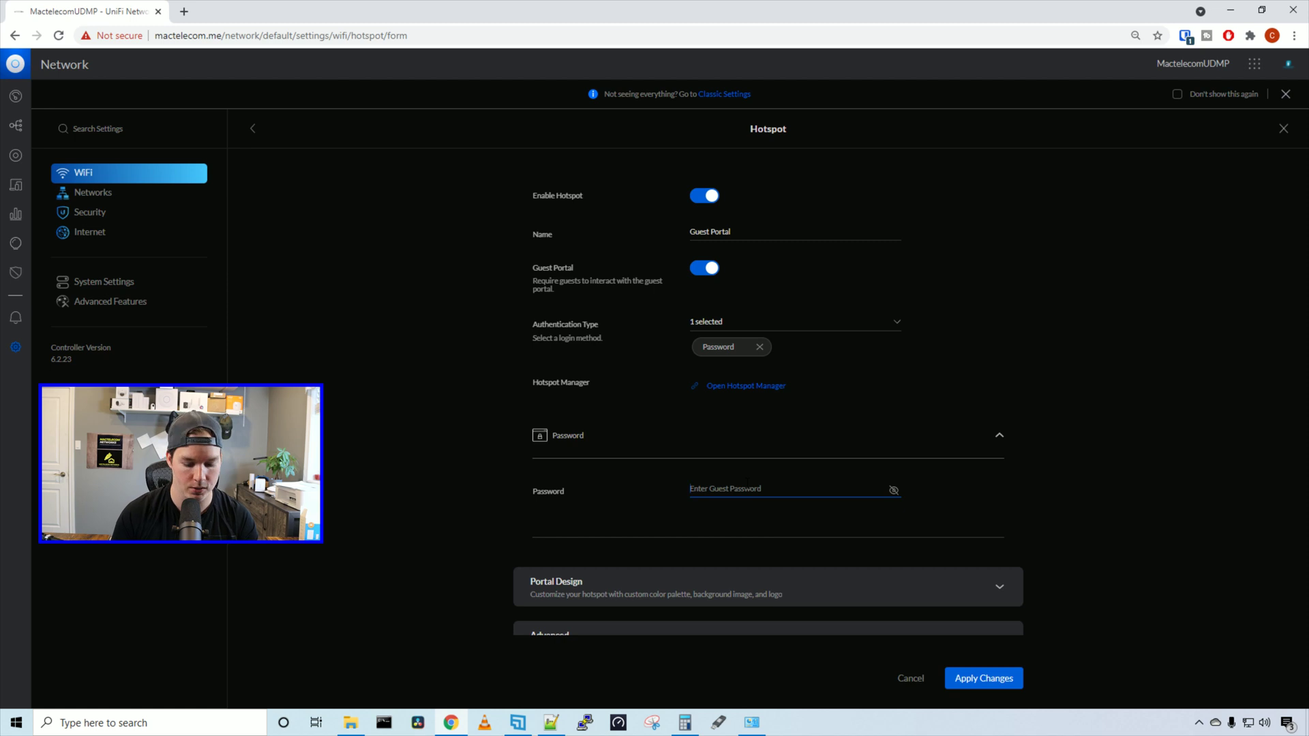
type("********")
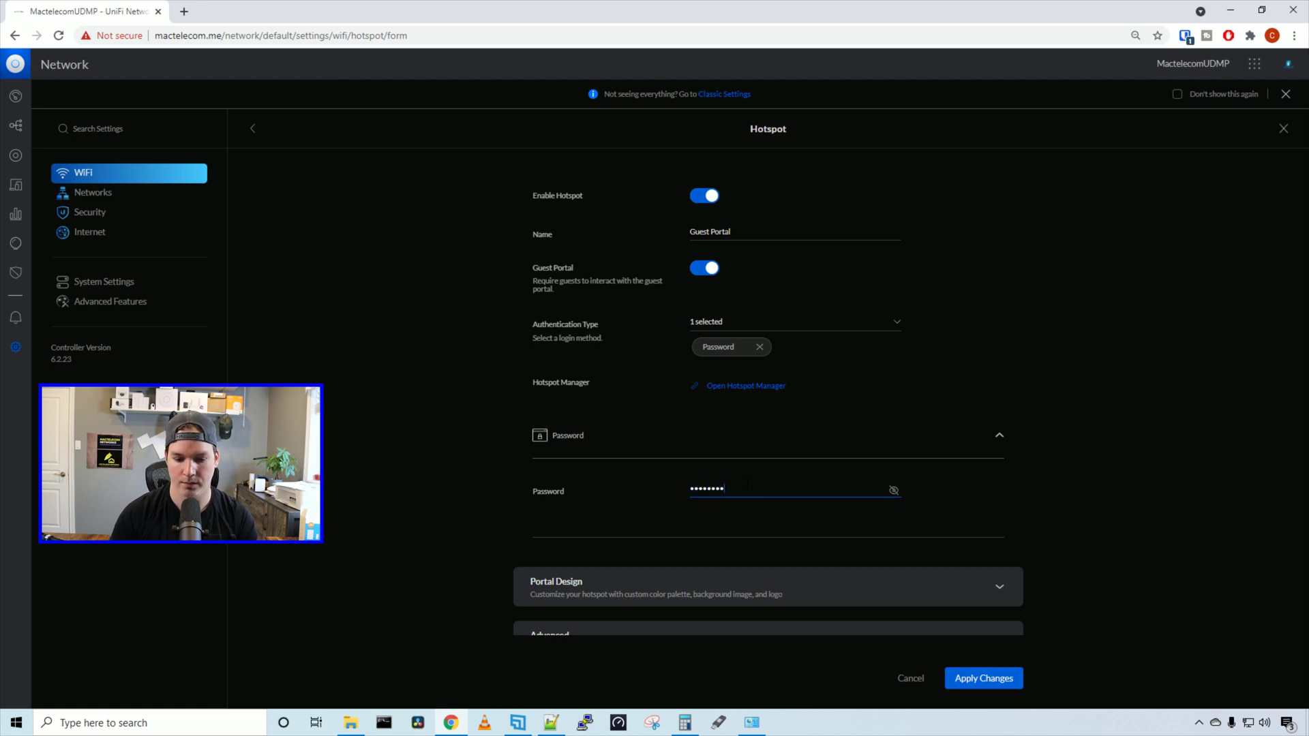
scroll(829, 546, "down", 1)
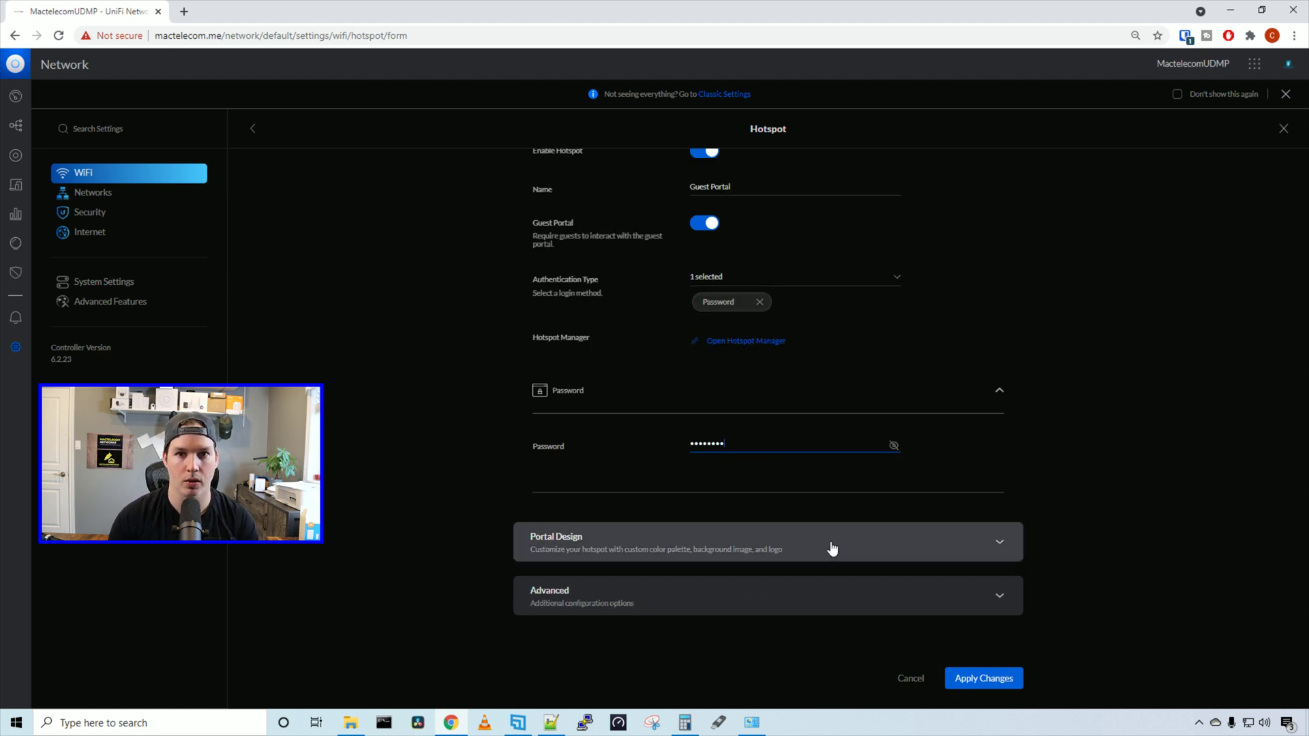
Require Terms of Service and replace the displayed terms with 'Hello from mactelecom'
left_click(833, 548)
scroll(732, 189, "down", 5)
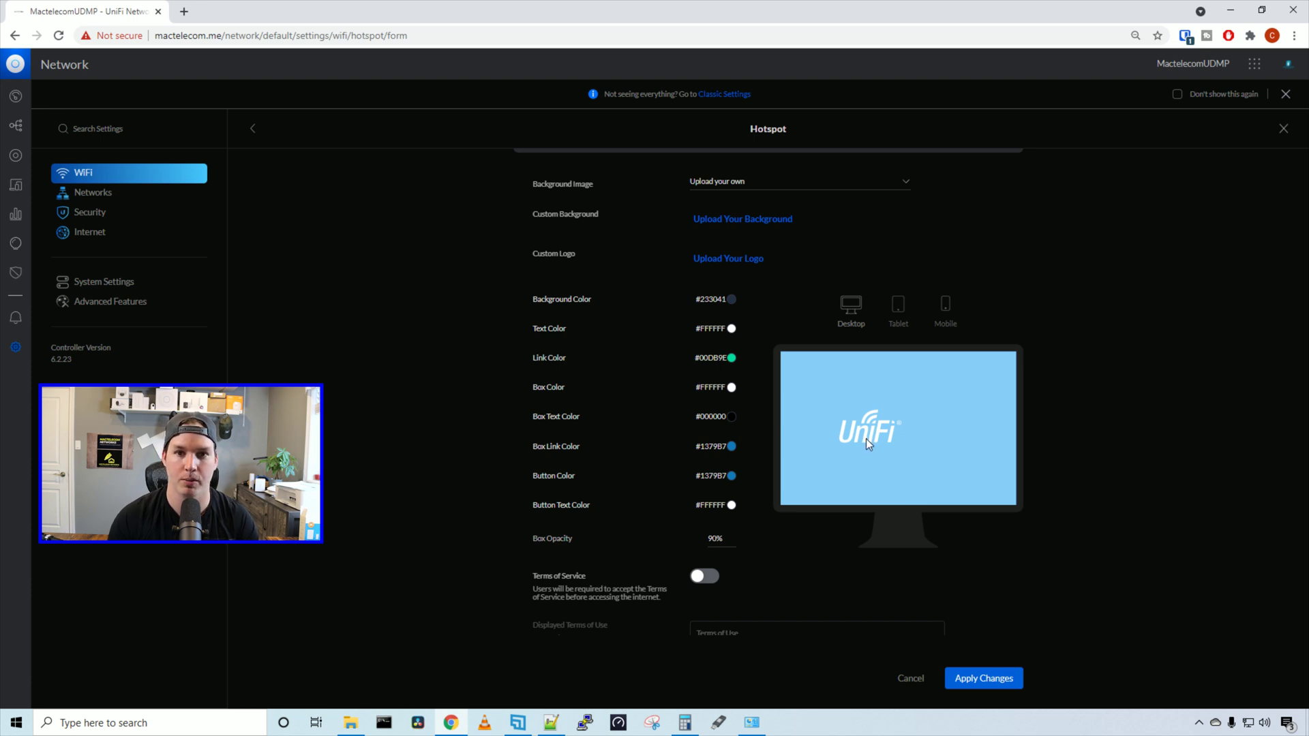
scroll(866, 439, "down", 3)
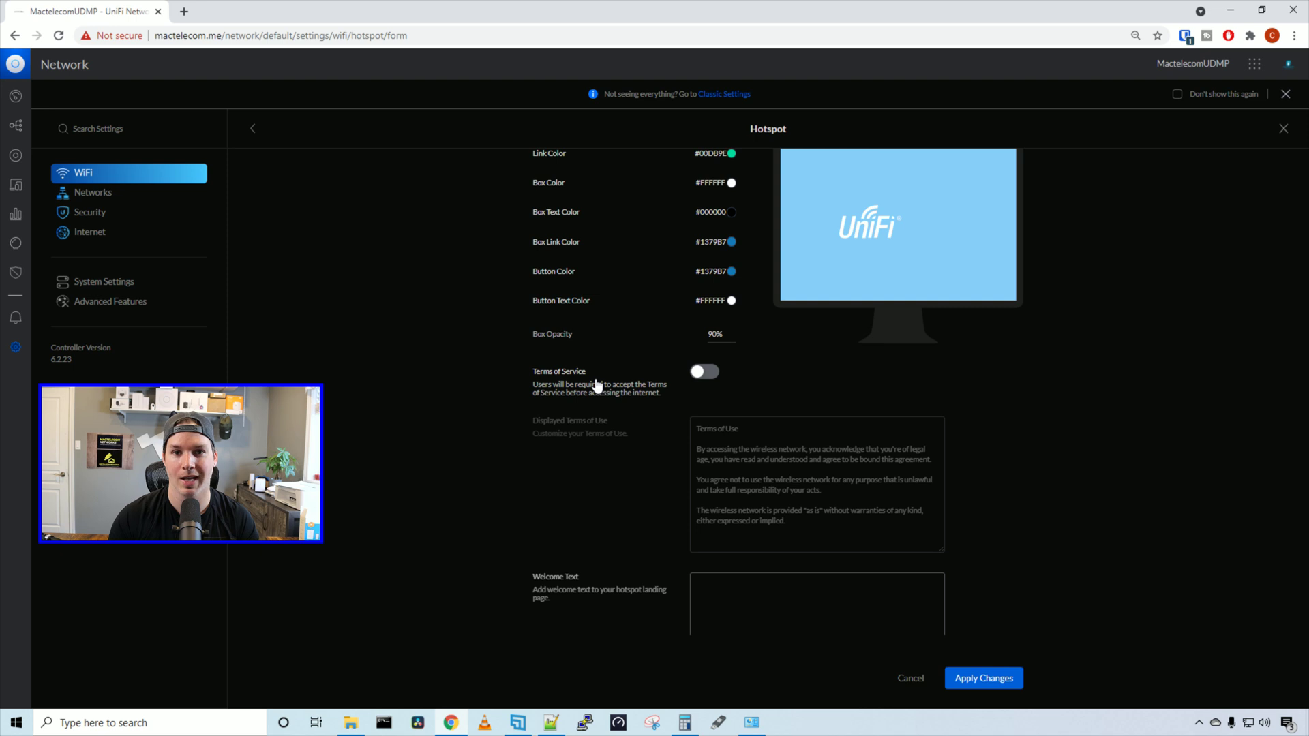
left_click(704, 373)
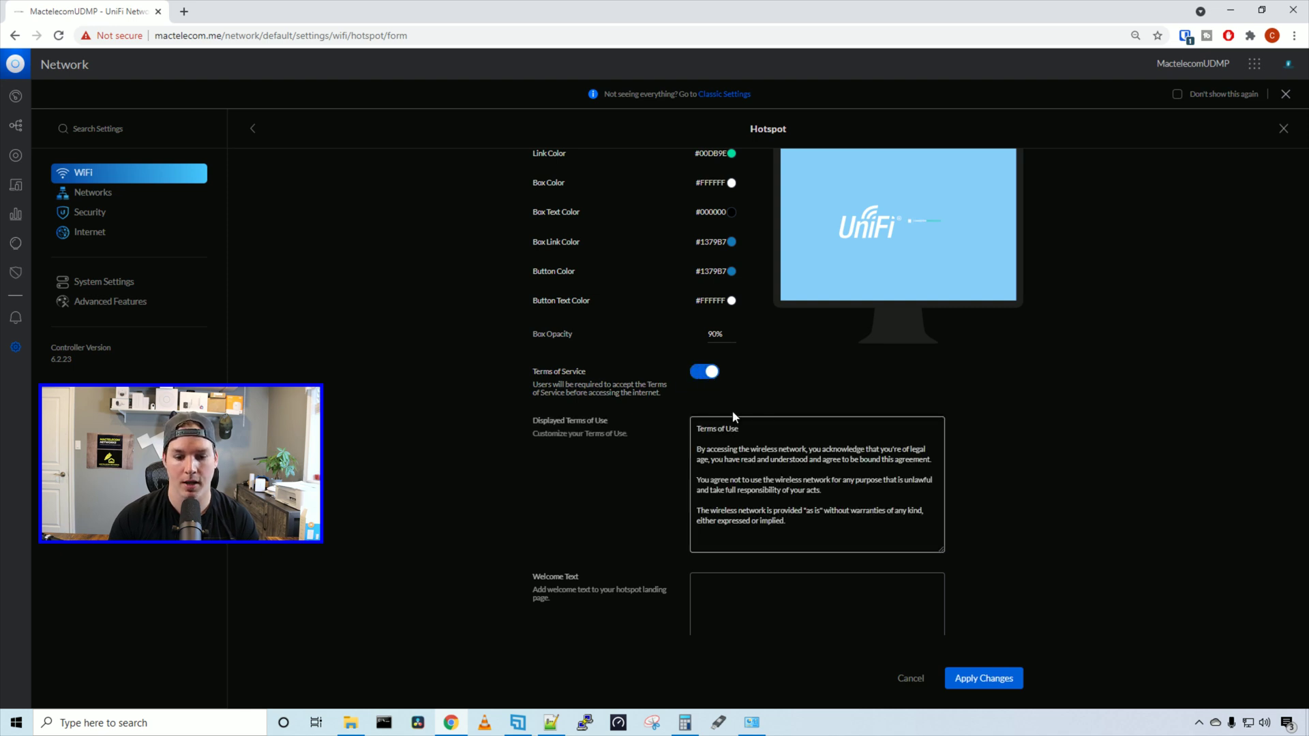
left_click_drag(791, 524, 681, 423)
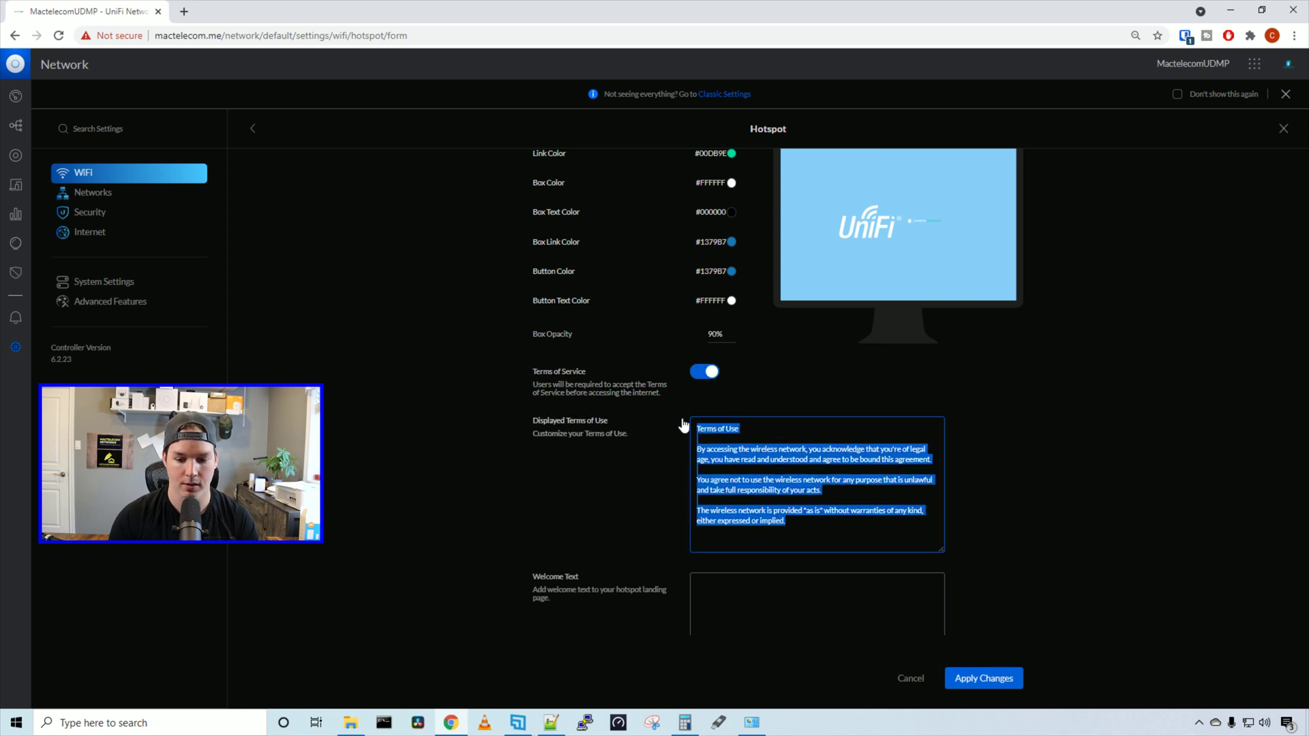
type("Hello fro")
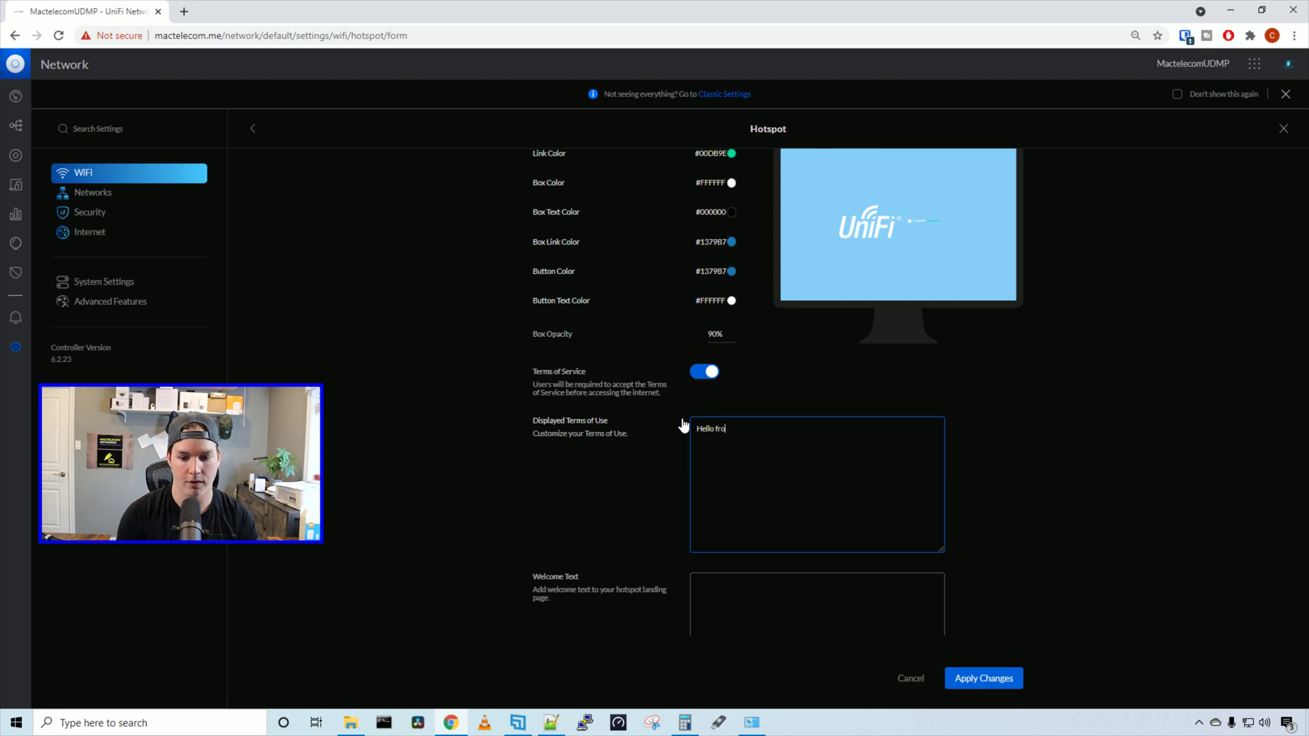
type("m mactelecom")
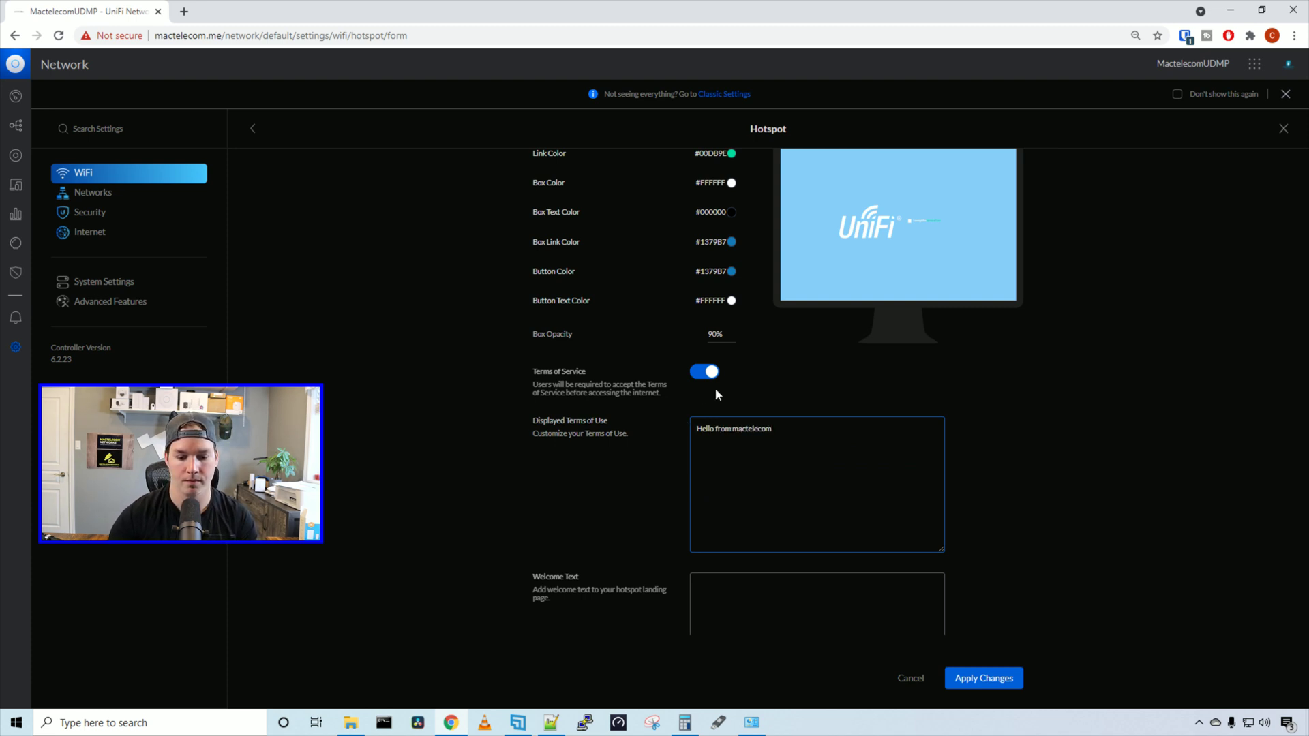
scroll(714, 387, "down", 2)
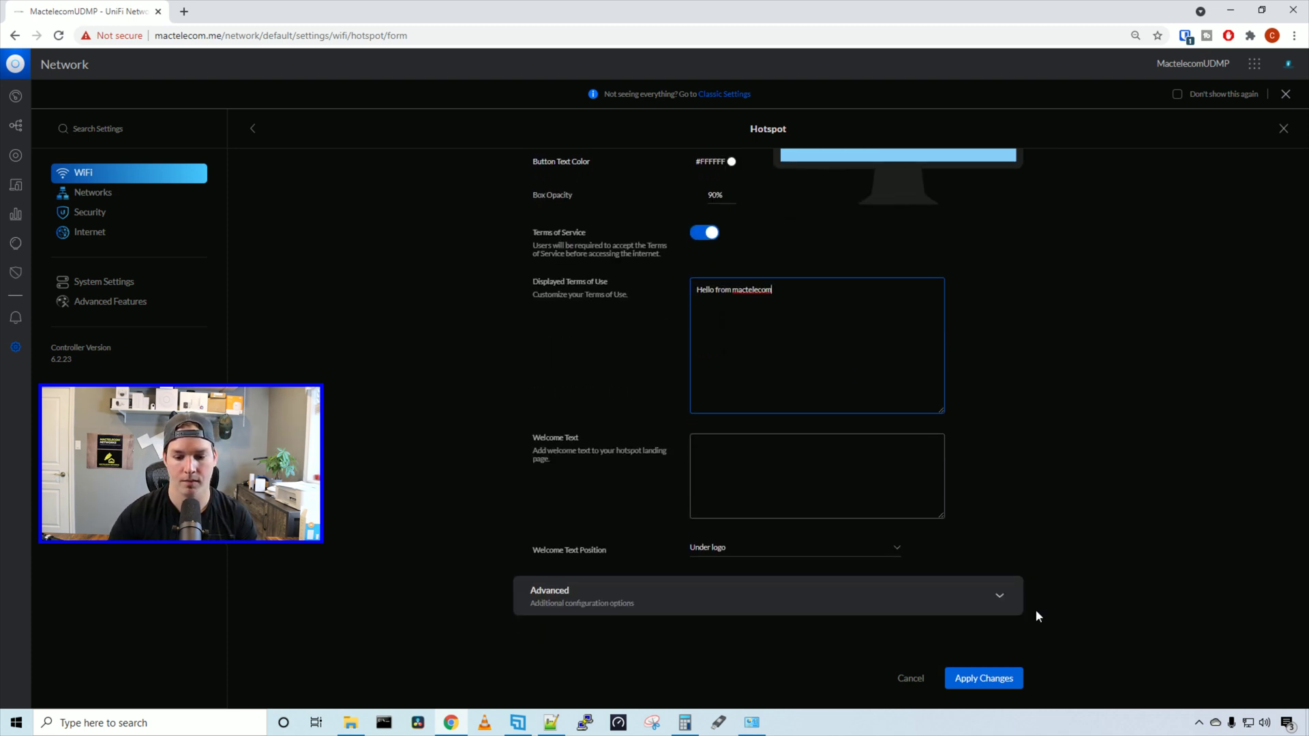
Apply the hotspot changes and connect this PC to the Guest Portal Wi-Fi network
left_click(1000, 677)
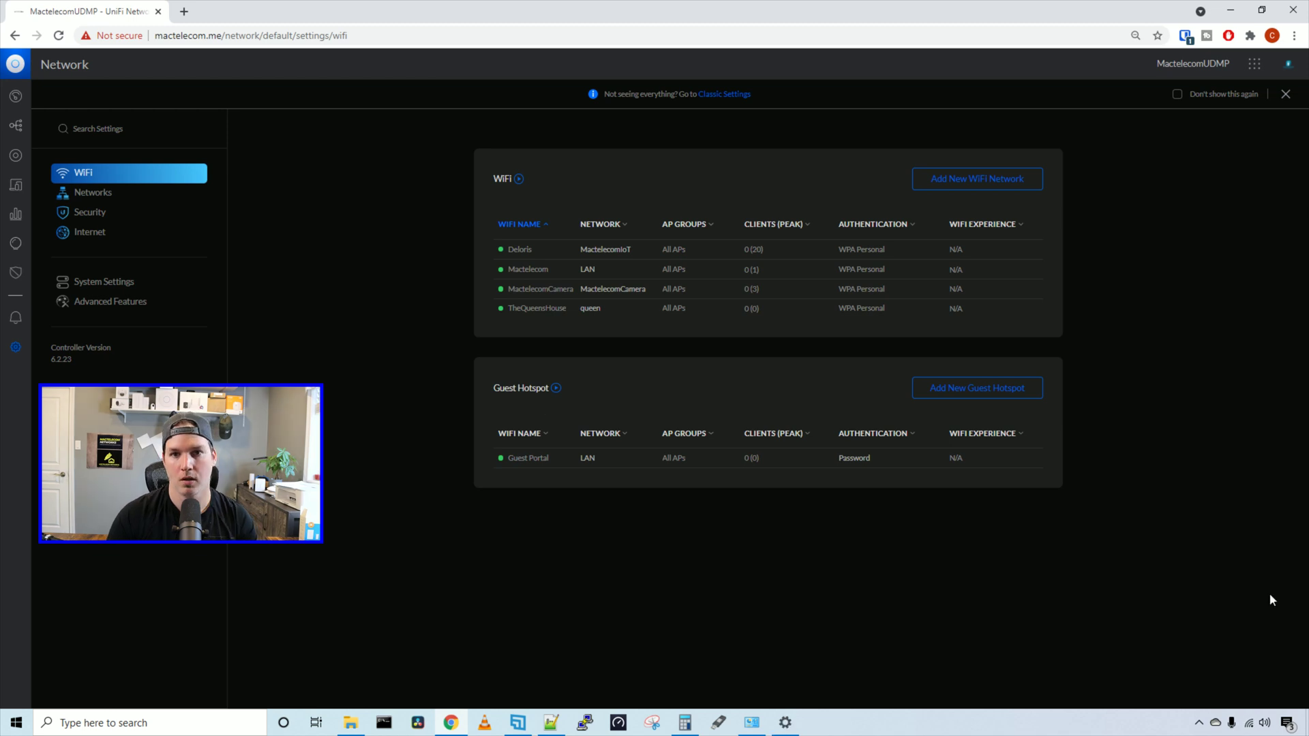
left_click(1253, 724)
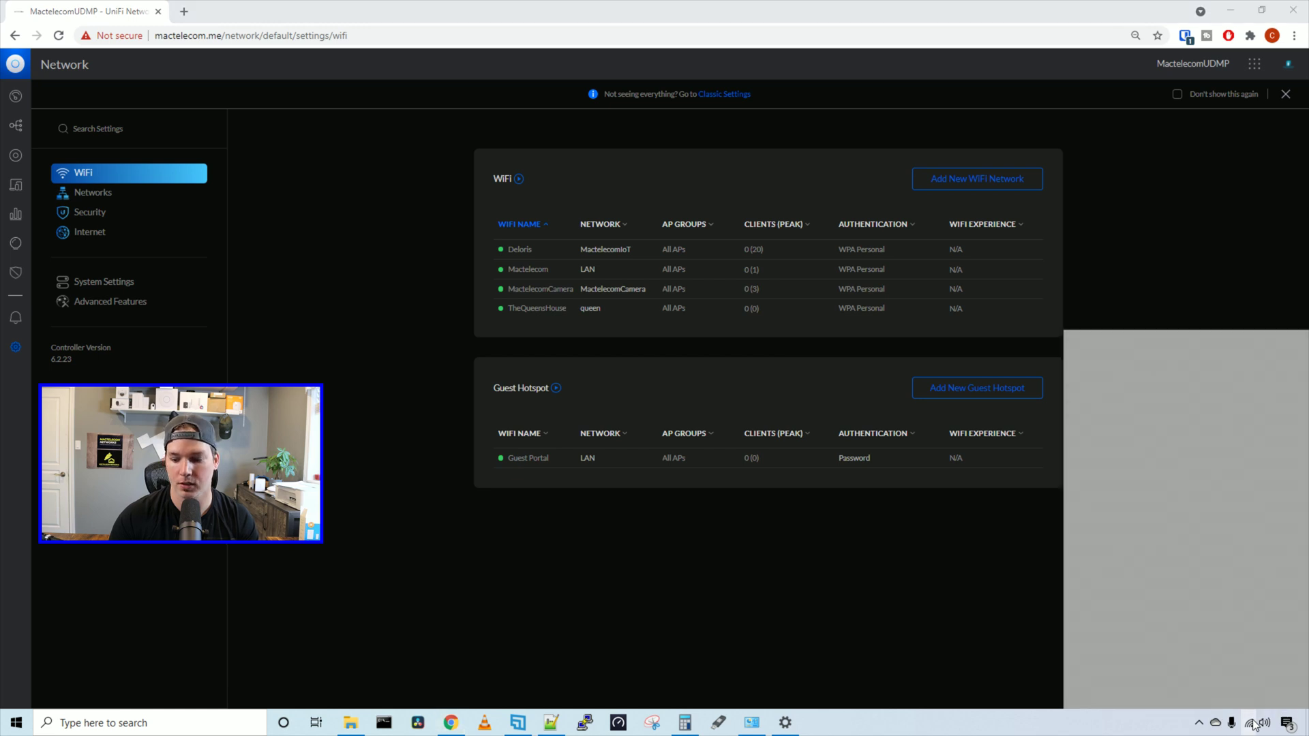
scroll(1157, 539, "down", 2)
scroll(1157, 539, "down", 2)
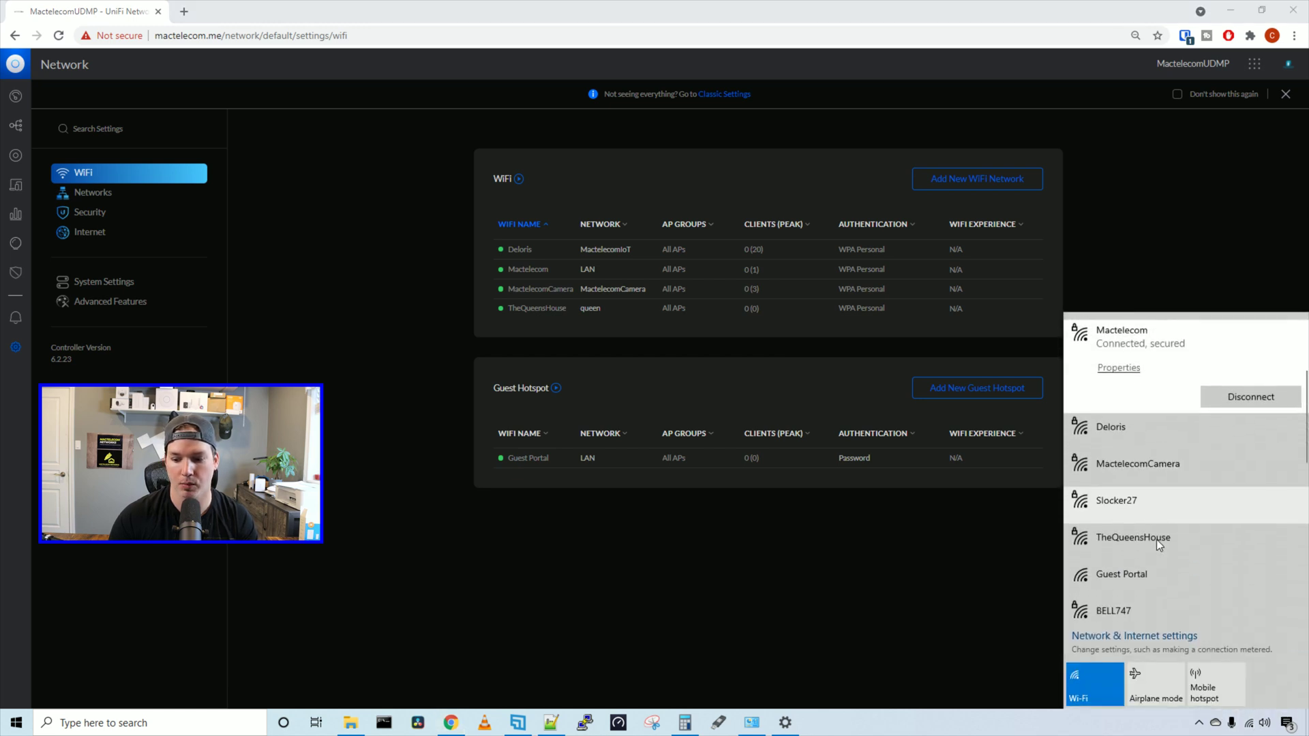
left_click(1117, 510)
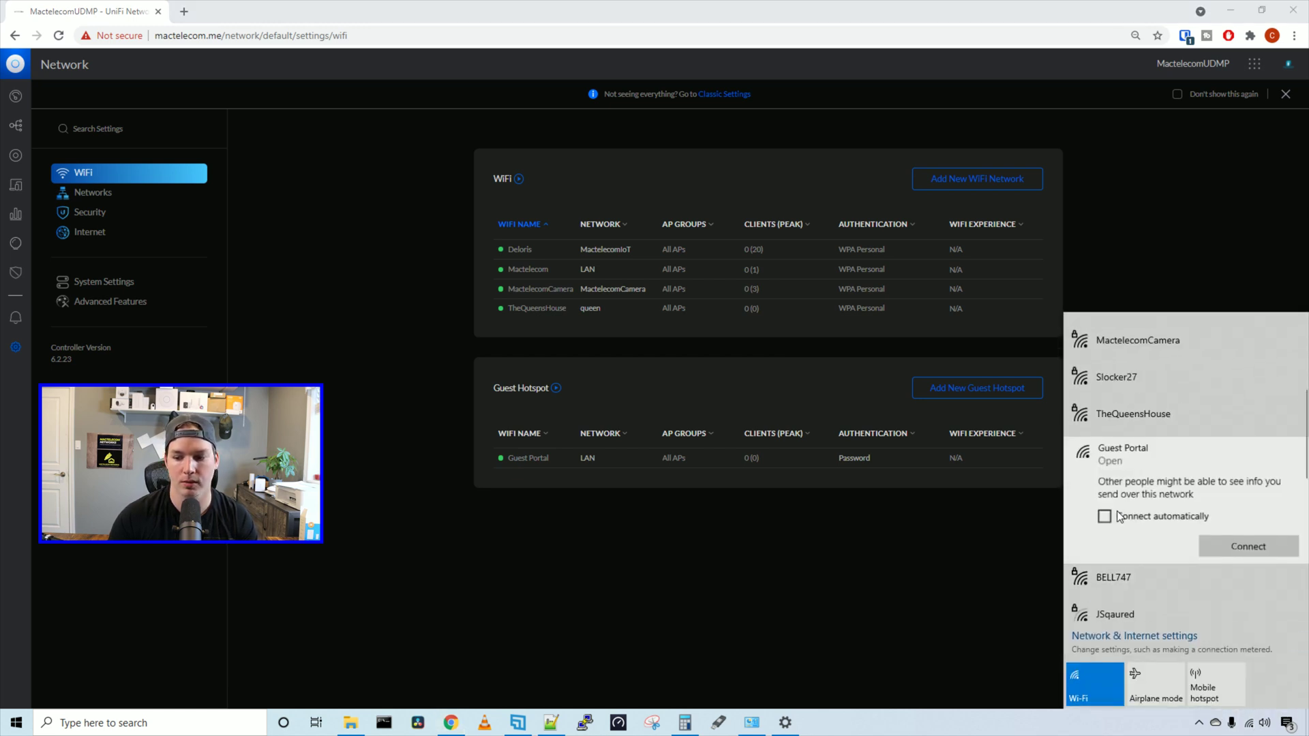
left_click(1247, 549)
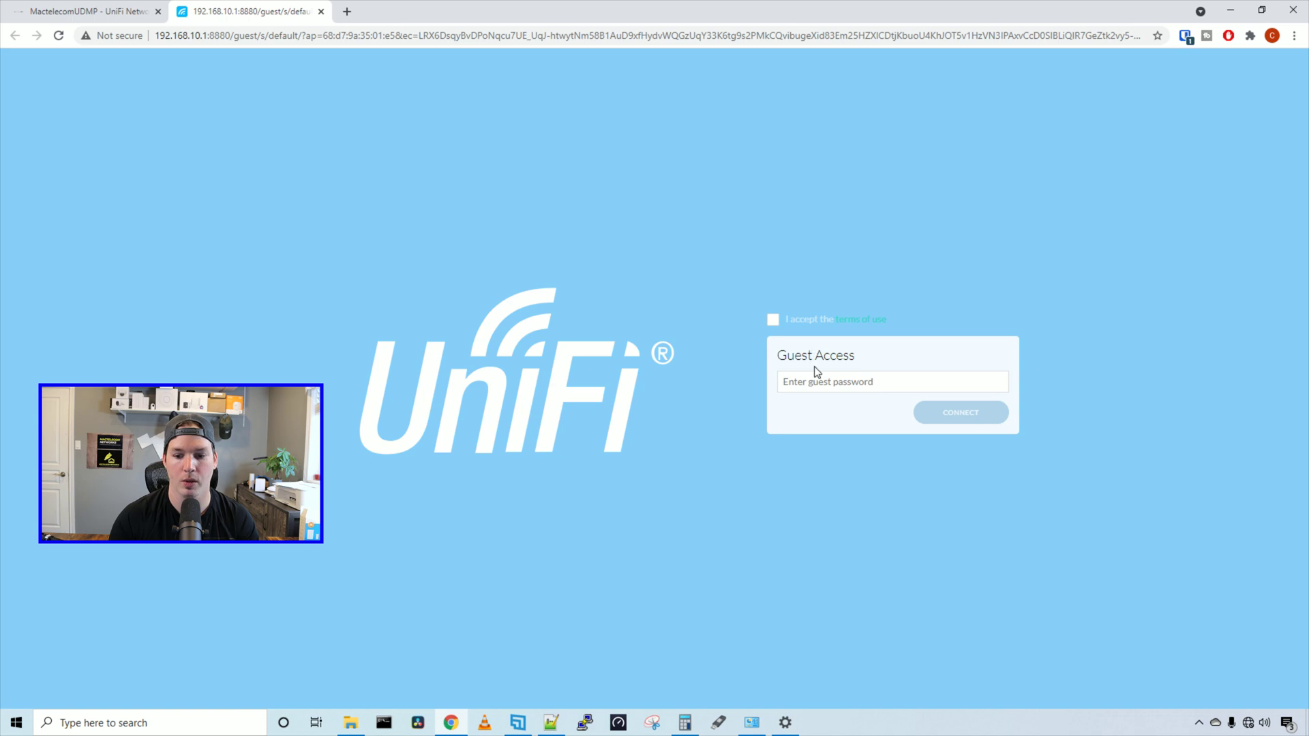
Accept the portal's terms of use and sign in with the guest password
left_click(773, 321)
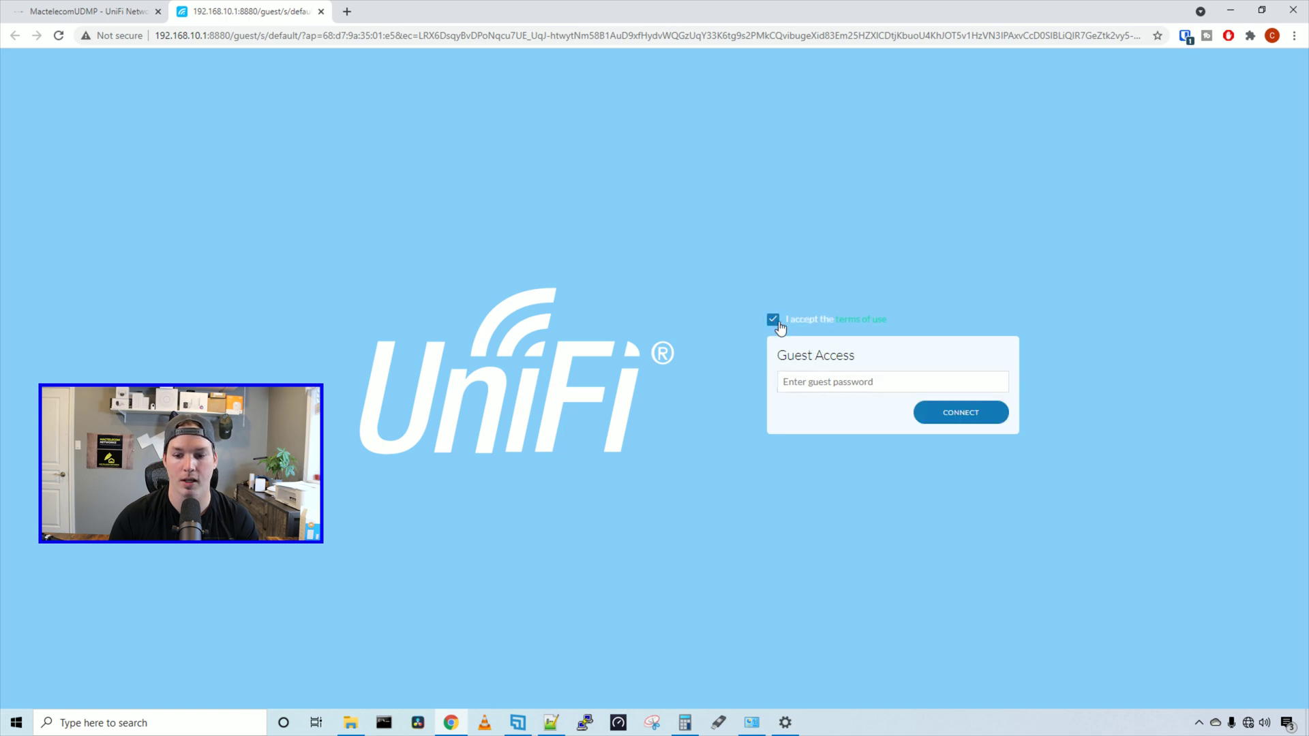
left_click(867, 322)
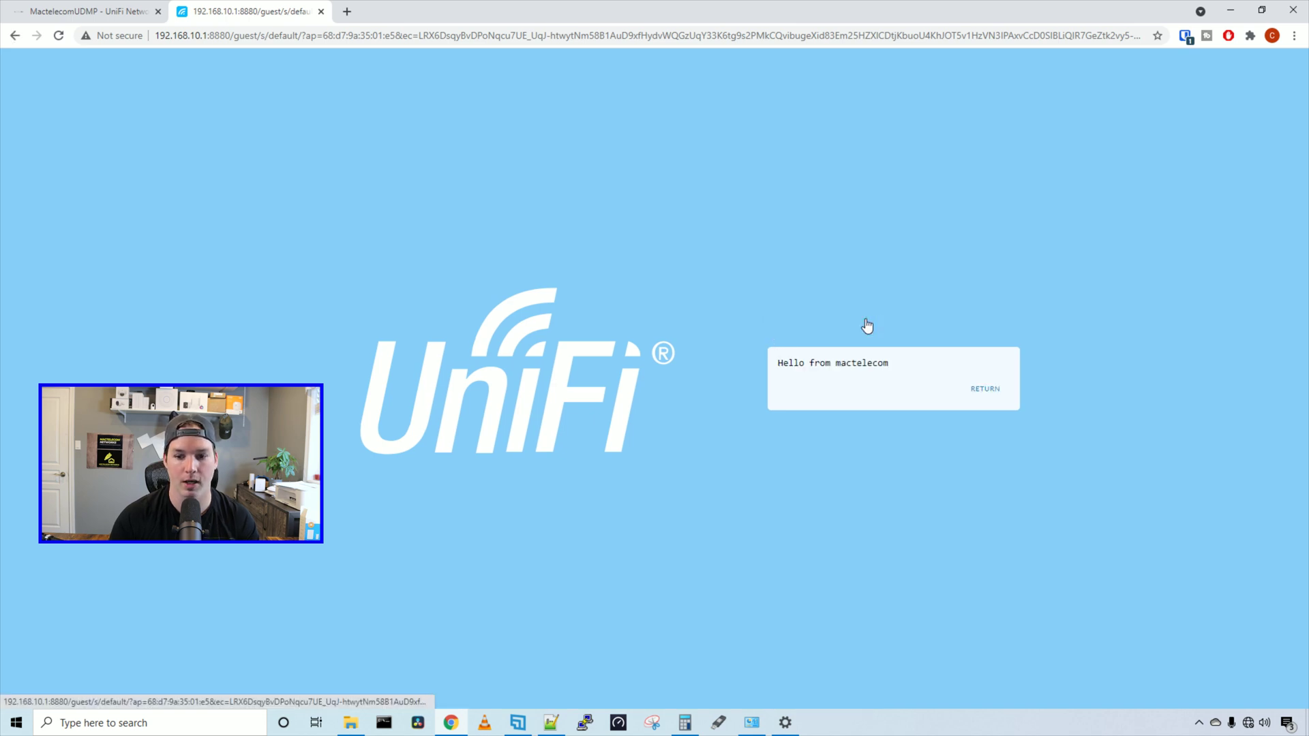
left_click(987, 390)
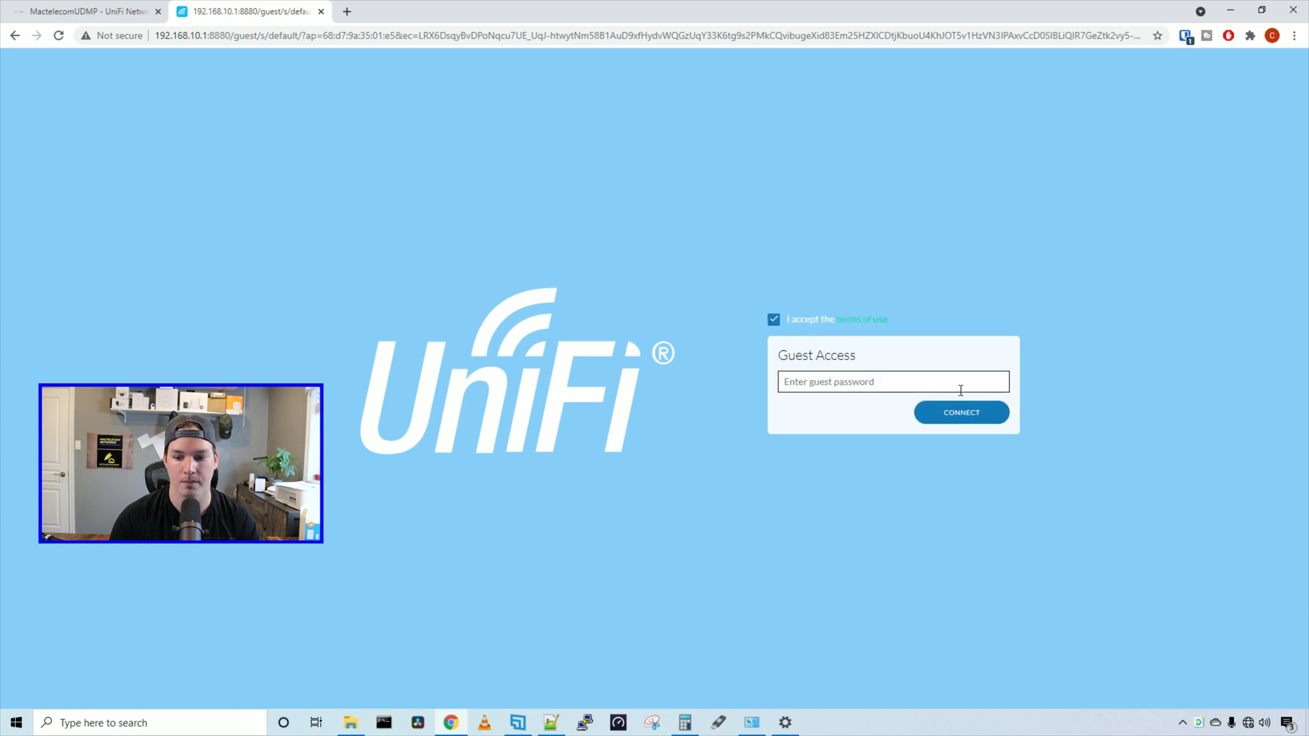
left_click(832, 380)
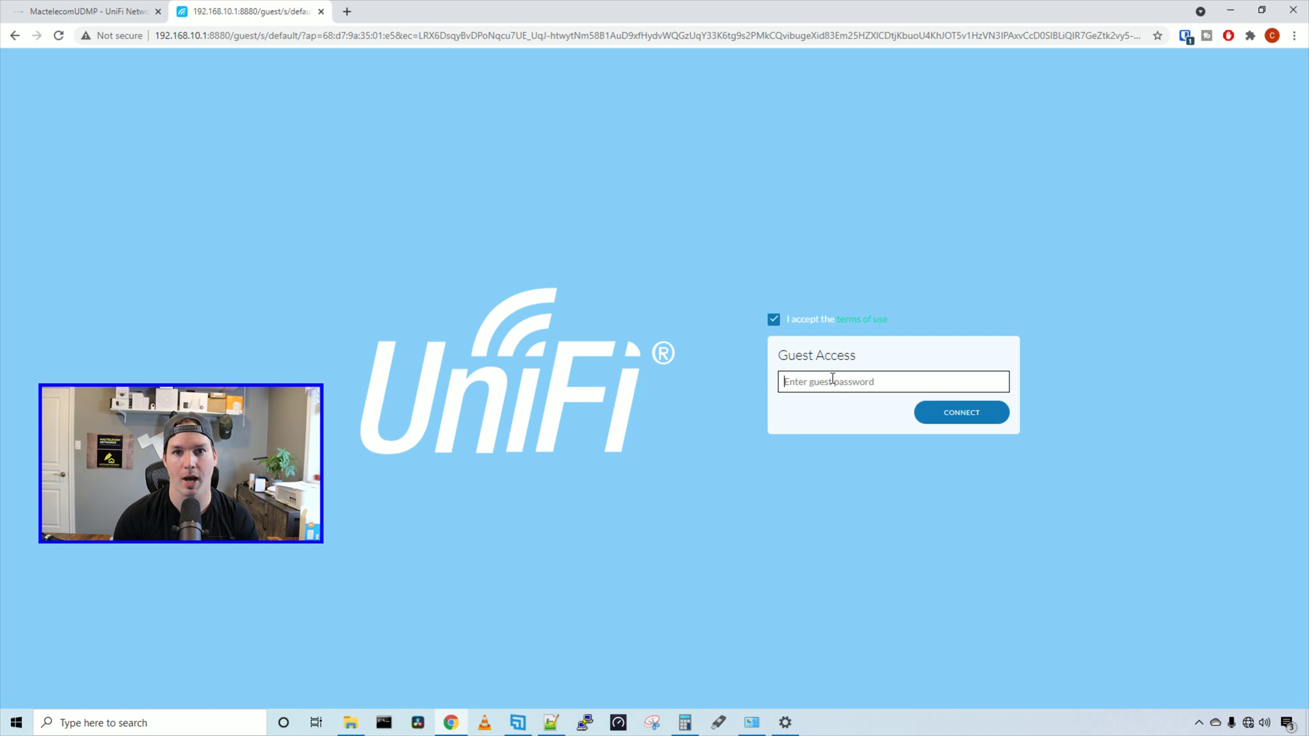
key("ctrl+v")
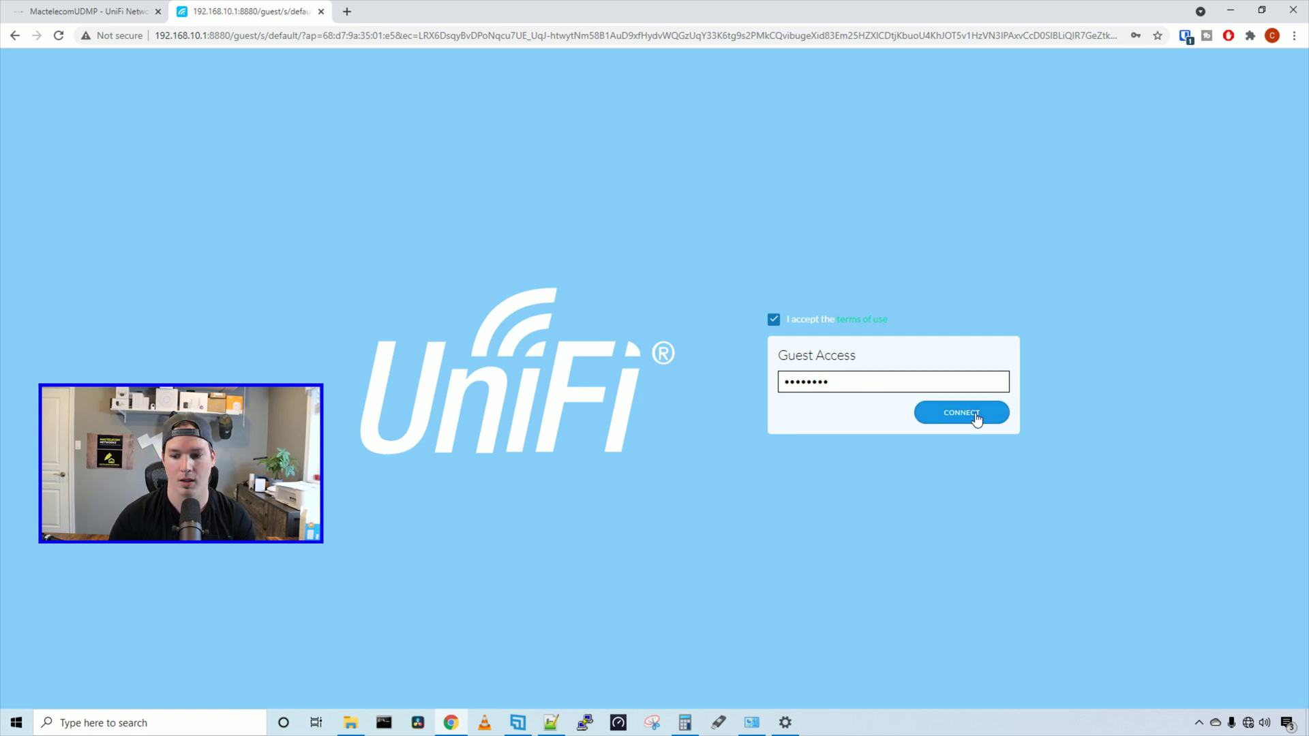
left_click(976, 419)
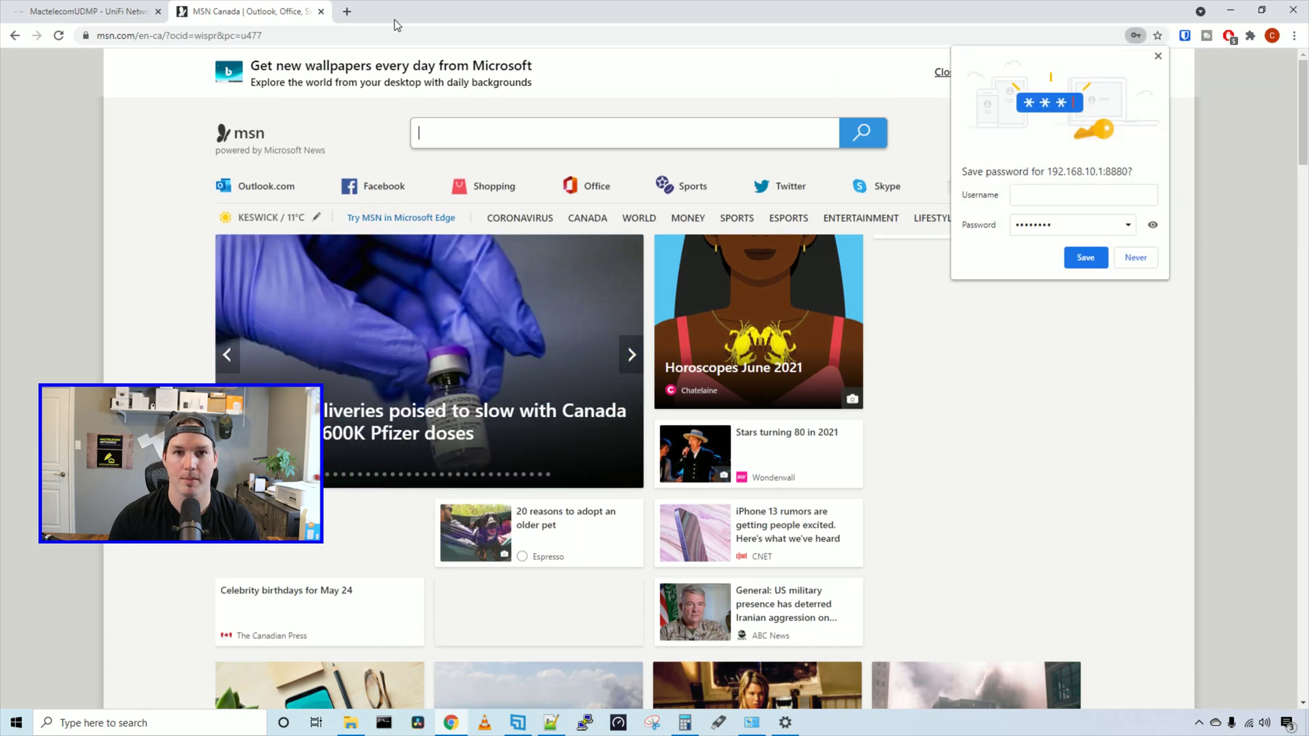
left_click(384, 723)
Run 'ping google.ca' in Command Prompt to confirm internet access
type("ping google.c")
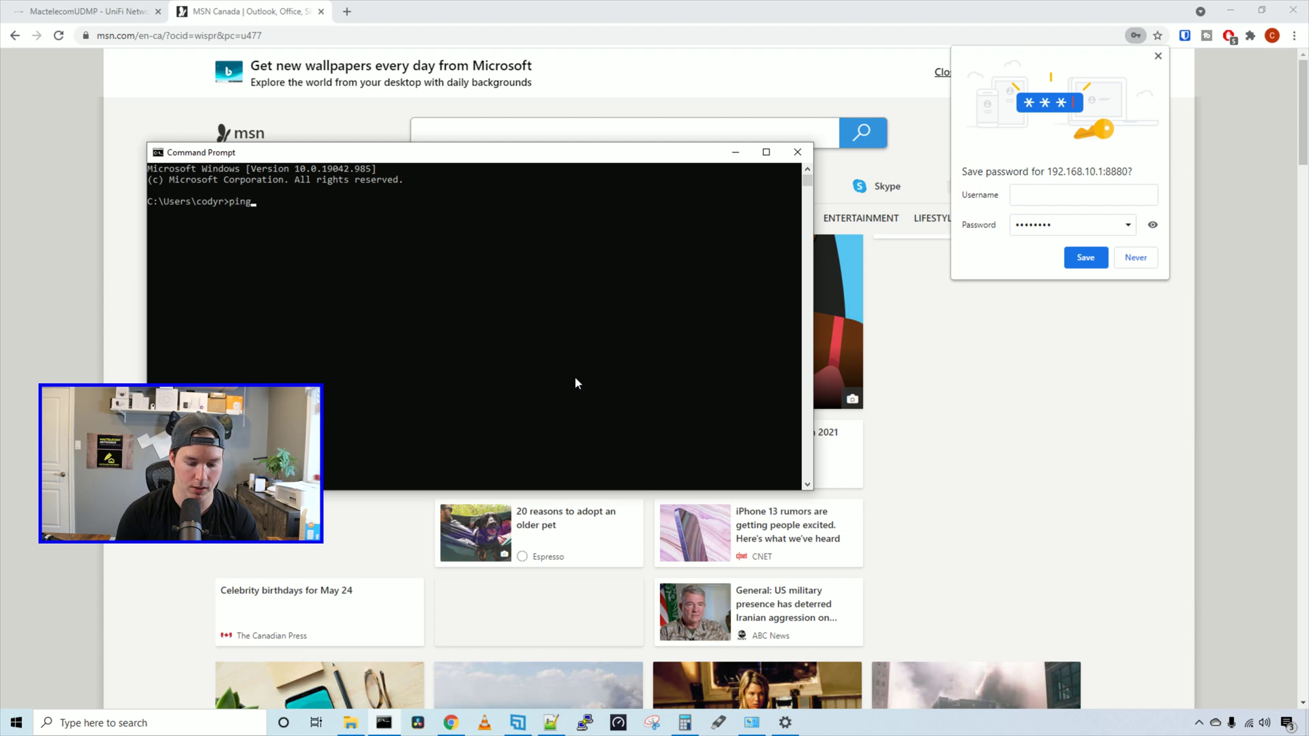
type("a")
key("Return")
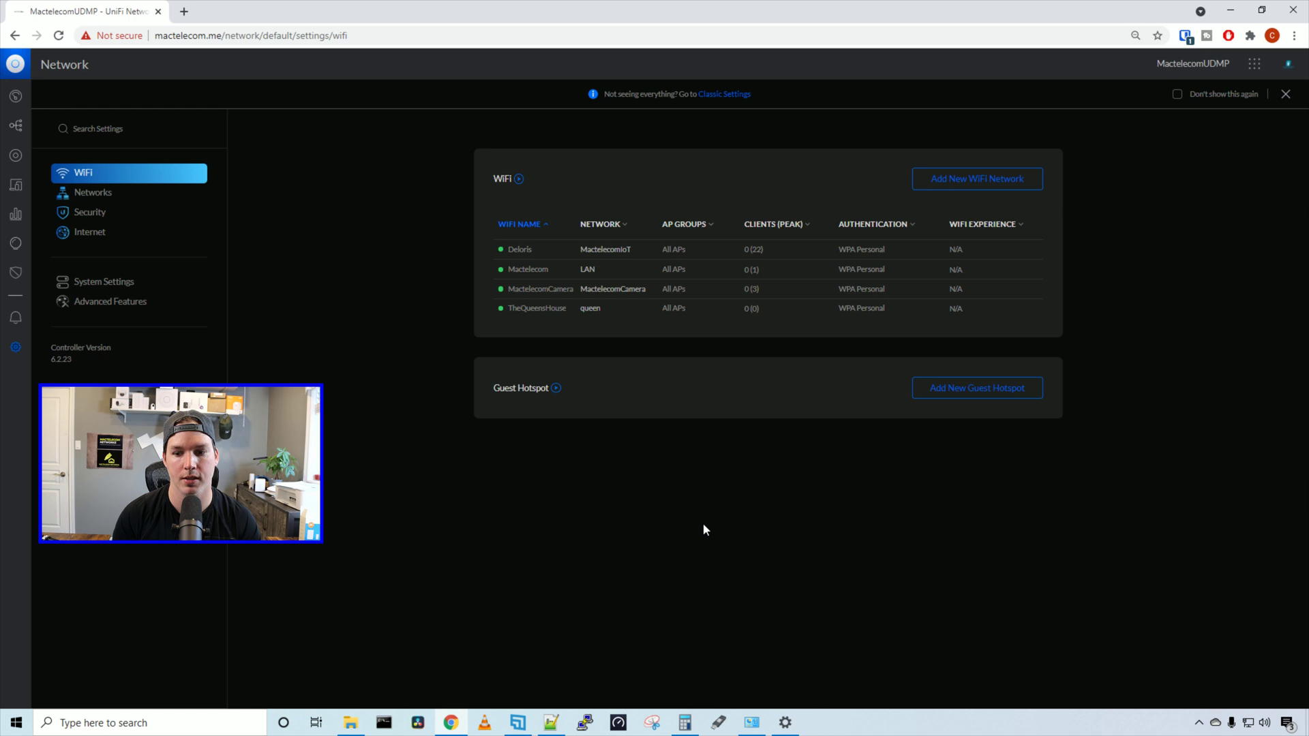
Start a new guest hotspot named 'Facebook' with the guest portal turned on
left_click(960, 390)
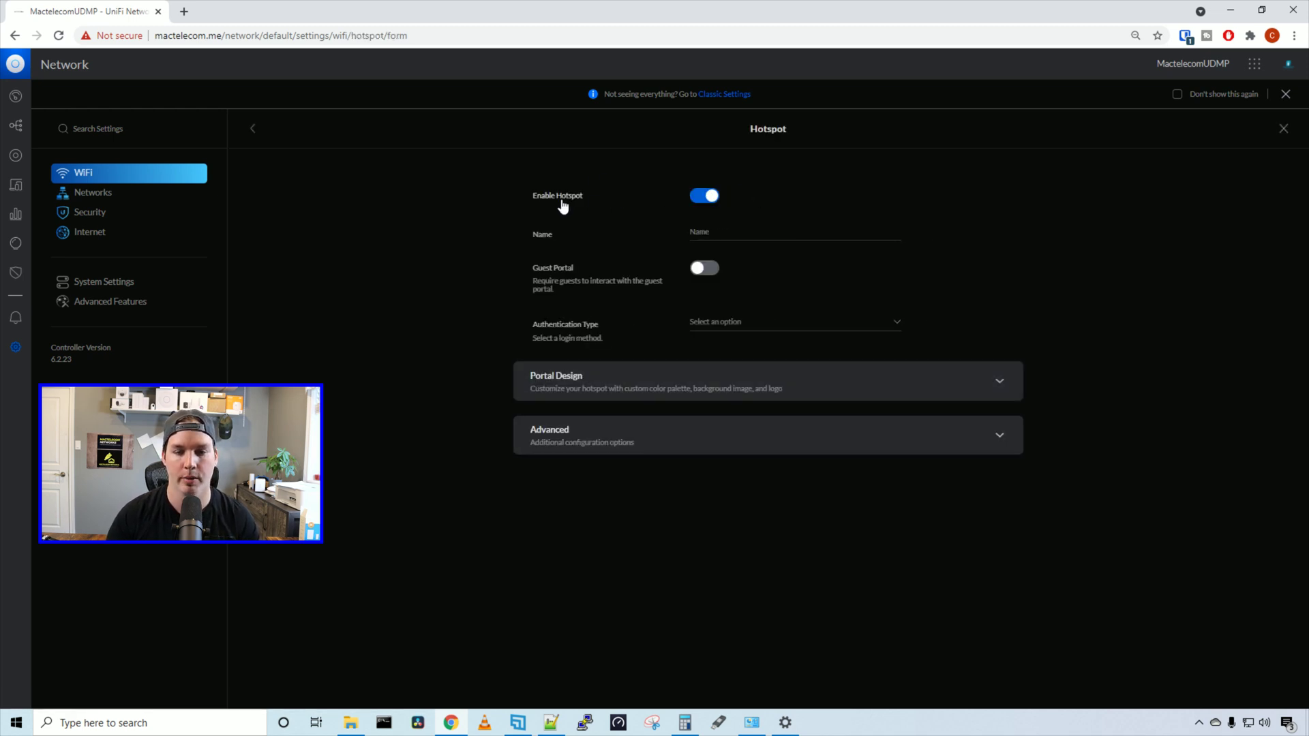
left_click(728, 227)
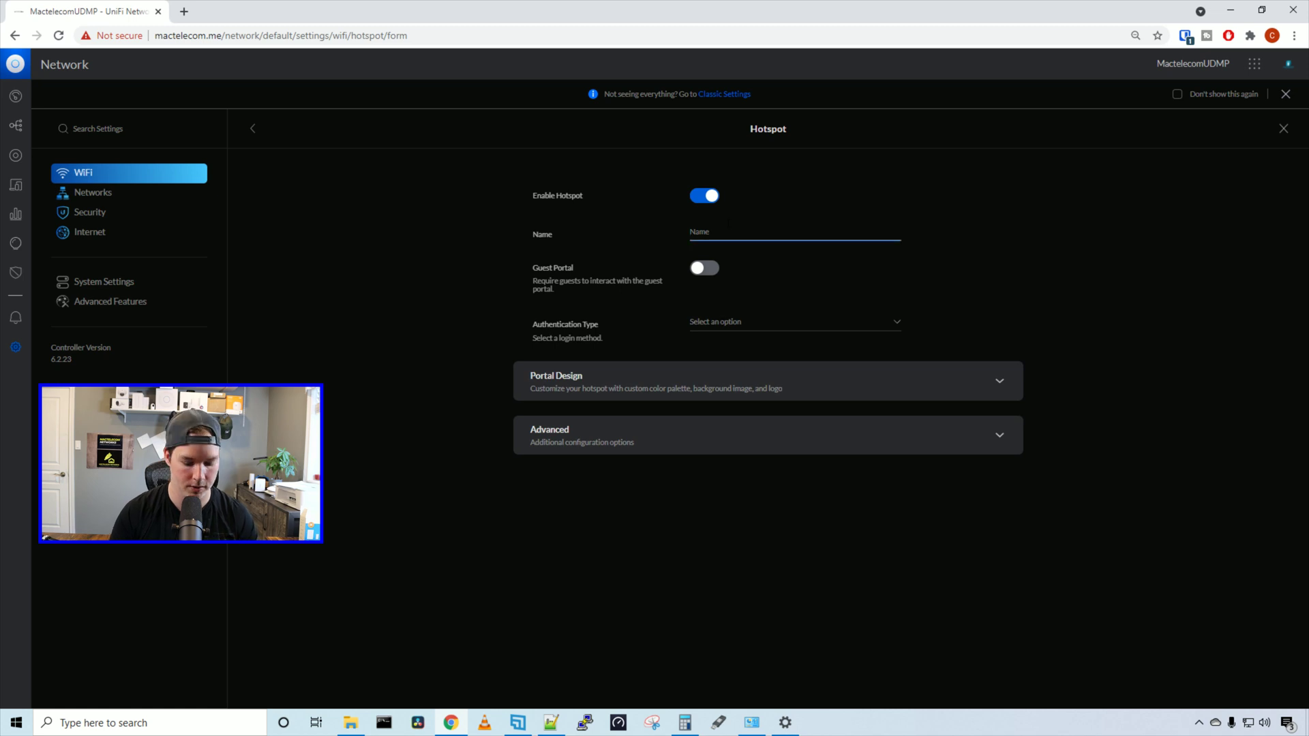
type("Facebook")
left_click(717, 271)
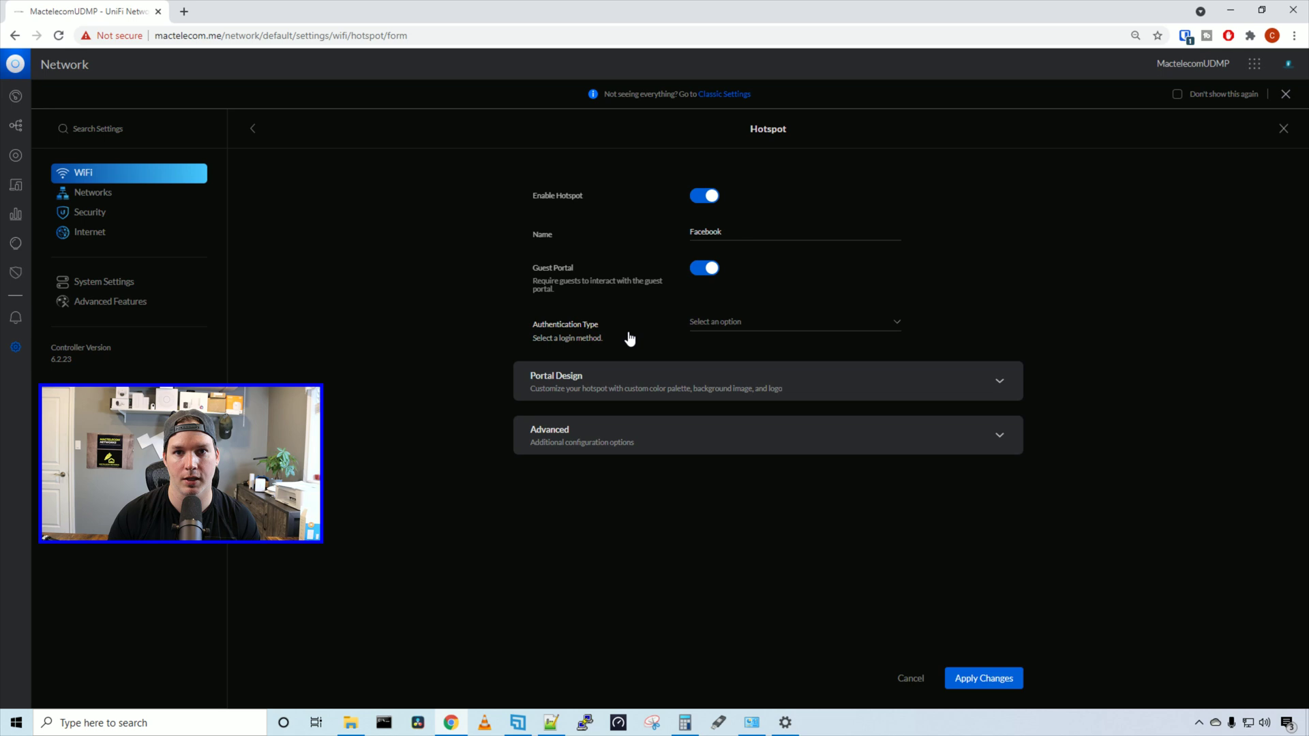
Choose Facebook WiFi authentication and enter gateway name 192.168.225.1
left_click(750, 324)
left_click(748, 342)
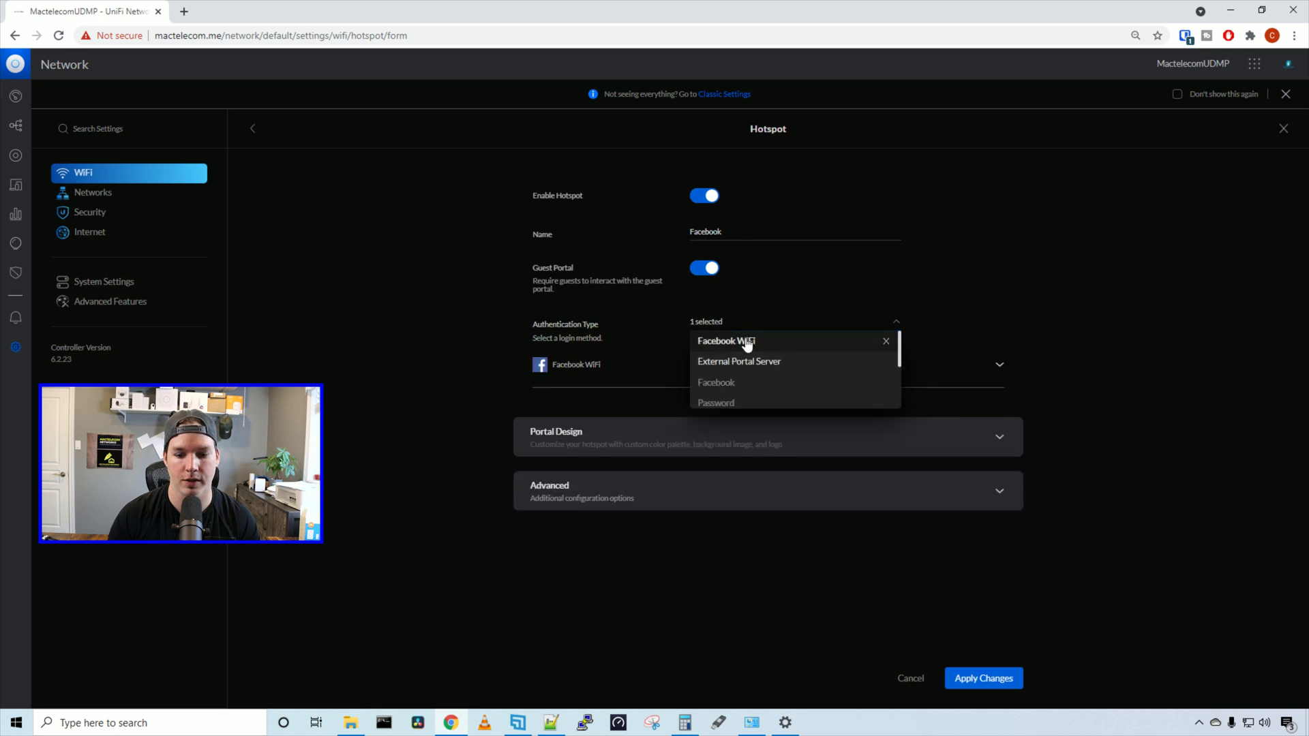
left_click(1143, 359)
left_click(998, 386)
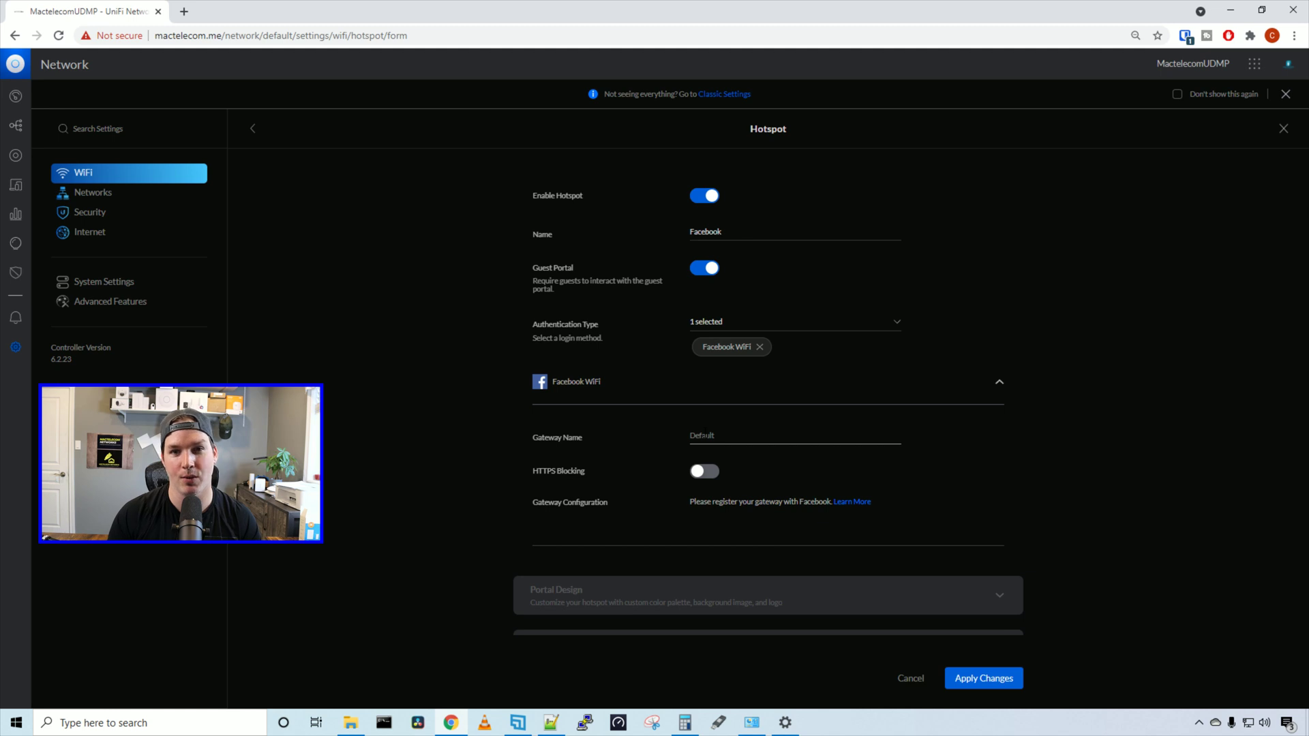
left_click(794, 437)
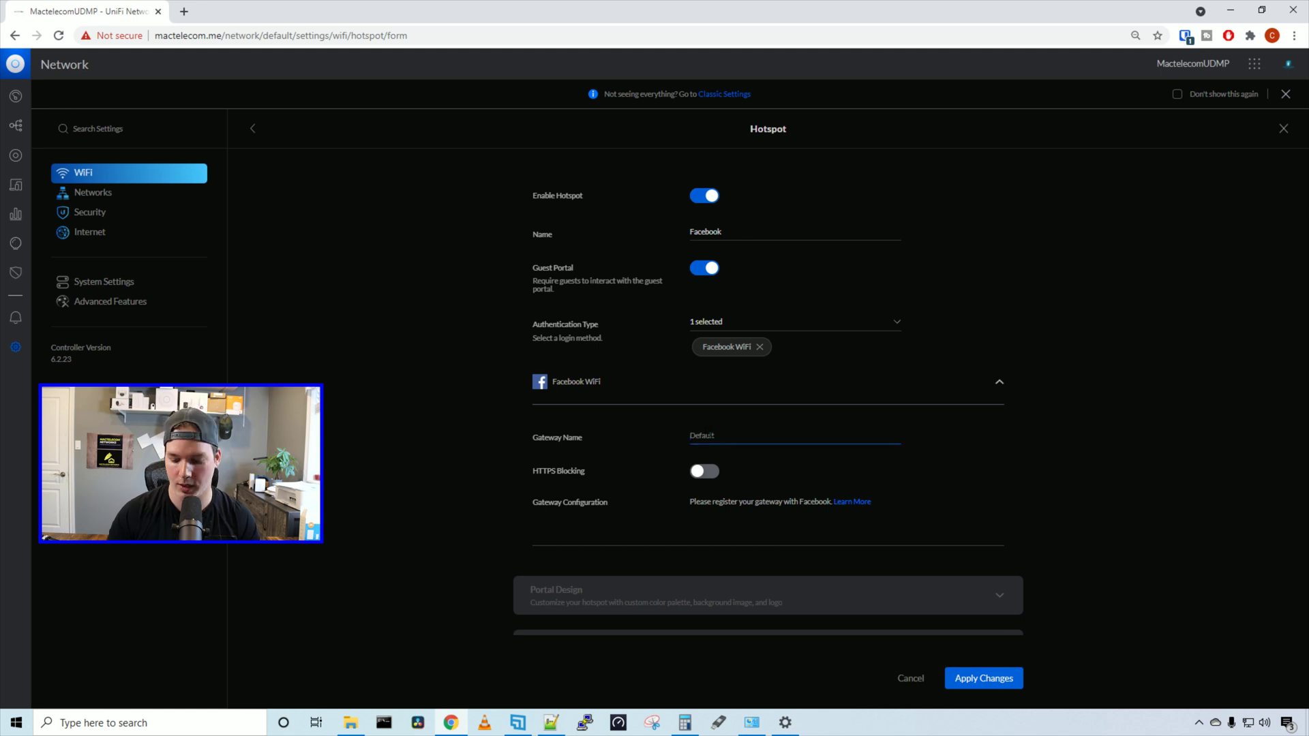
type("192.168.225.1")
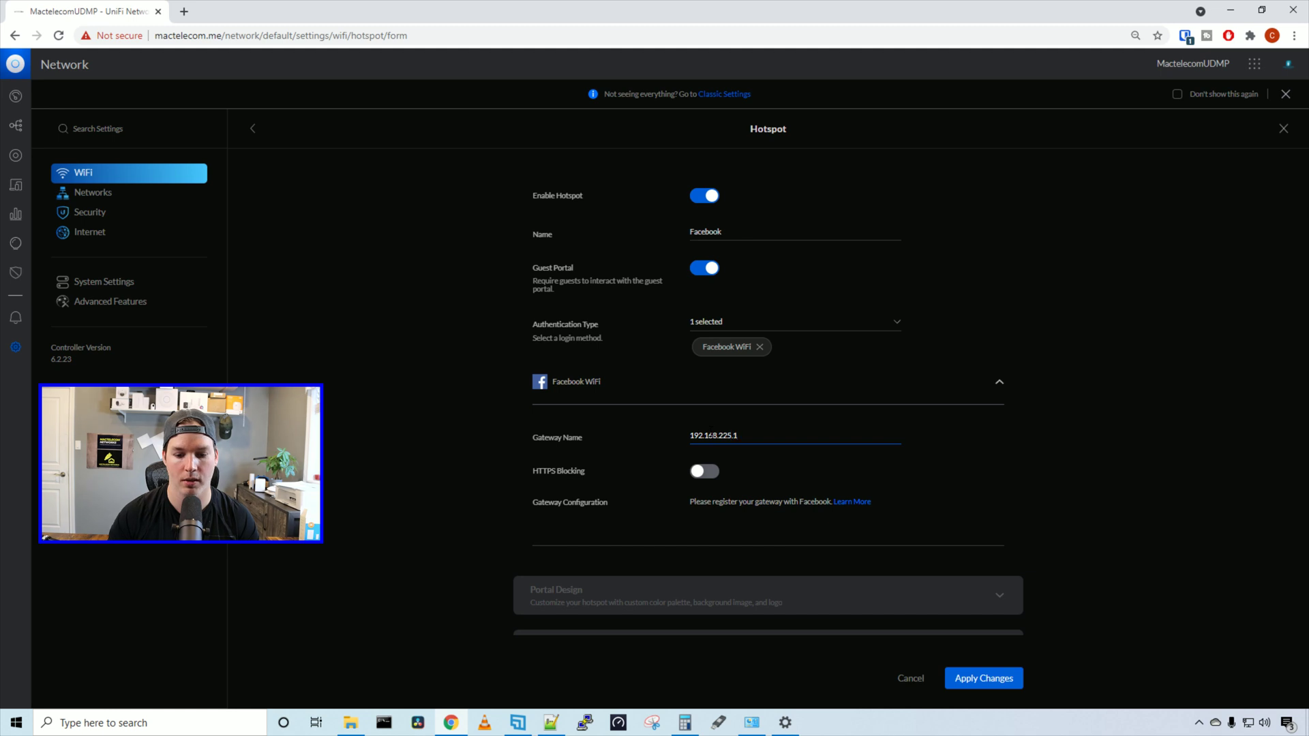
Review the advanced hotspot options, leaving session expiration unchanged, and save the Facebook hotspot
scroll(801, 590, "down", 1)
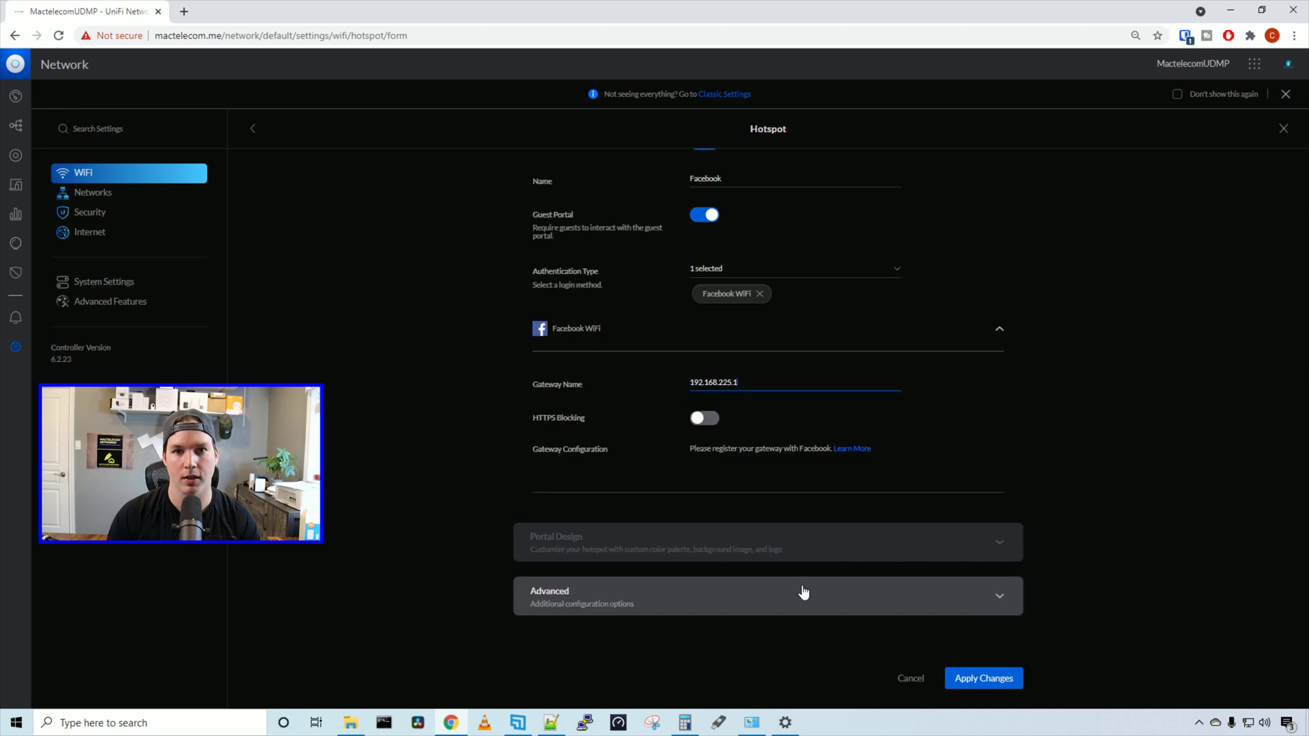
left_click(802, 592)
scroll(798, 592, "down", 2)
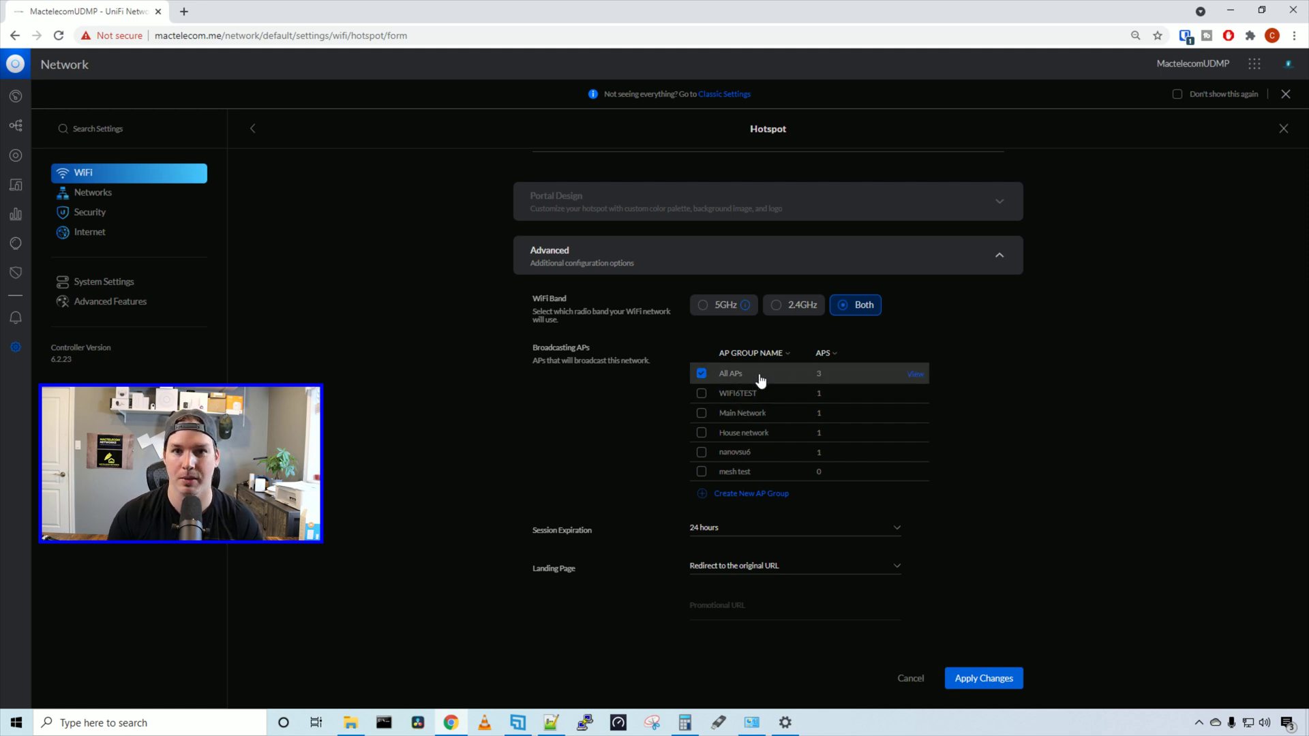
scroll(576, 335, "down", 3)
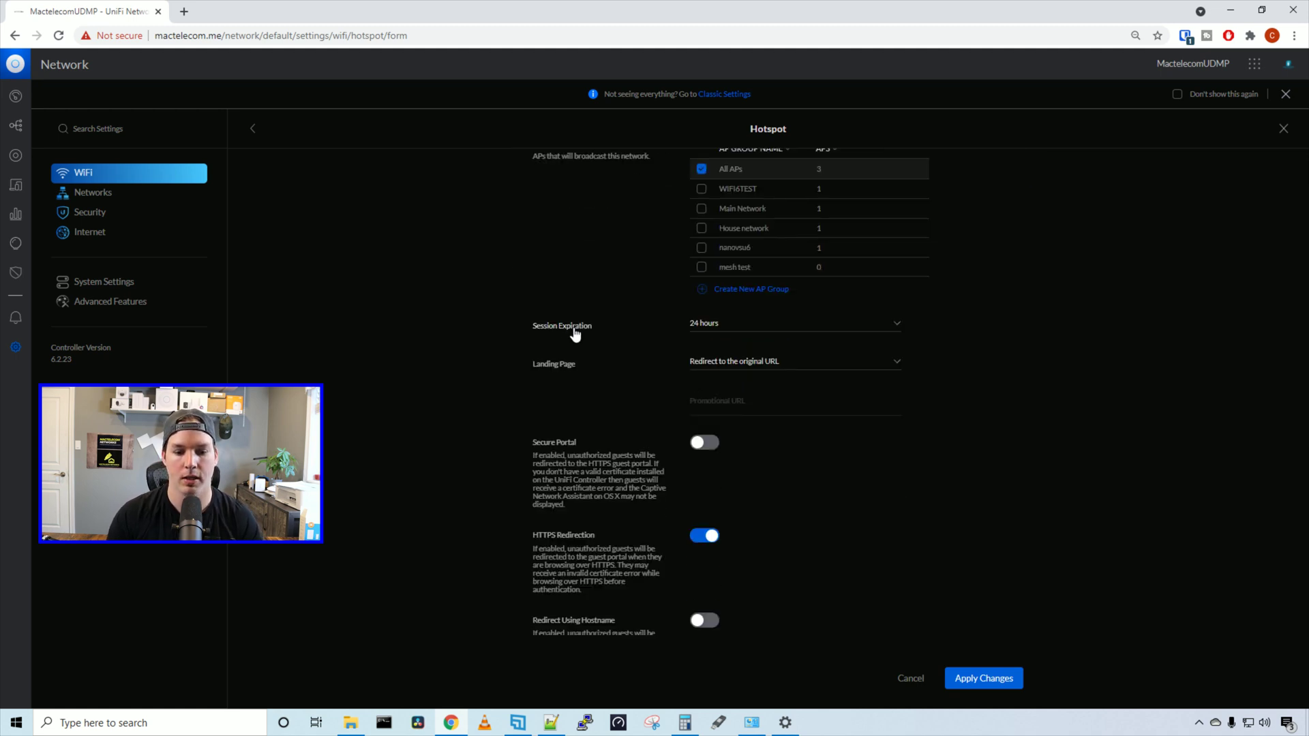
left_click(717, 327)
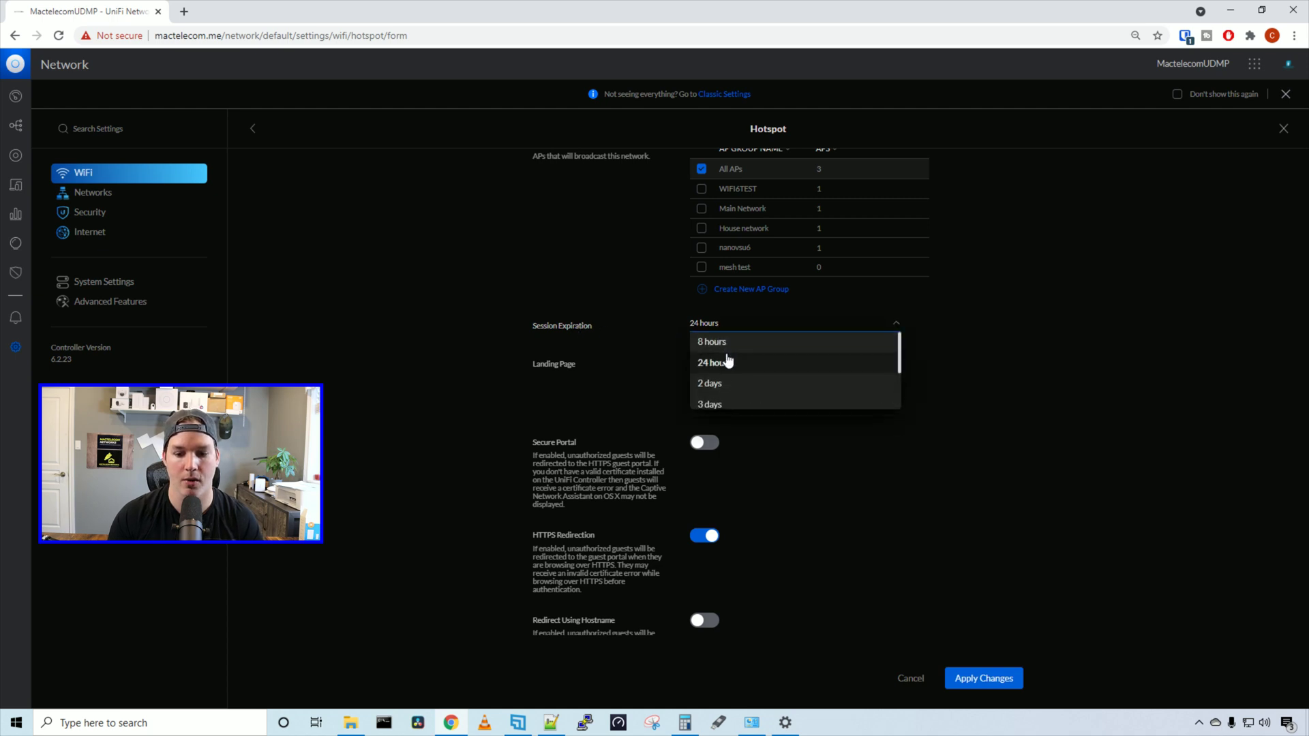
scroll(727, 361, "down", 2)
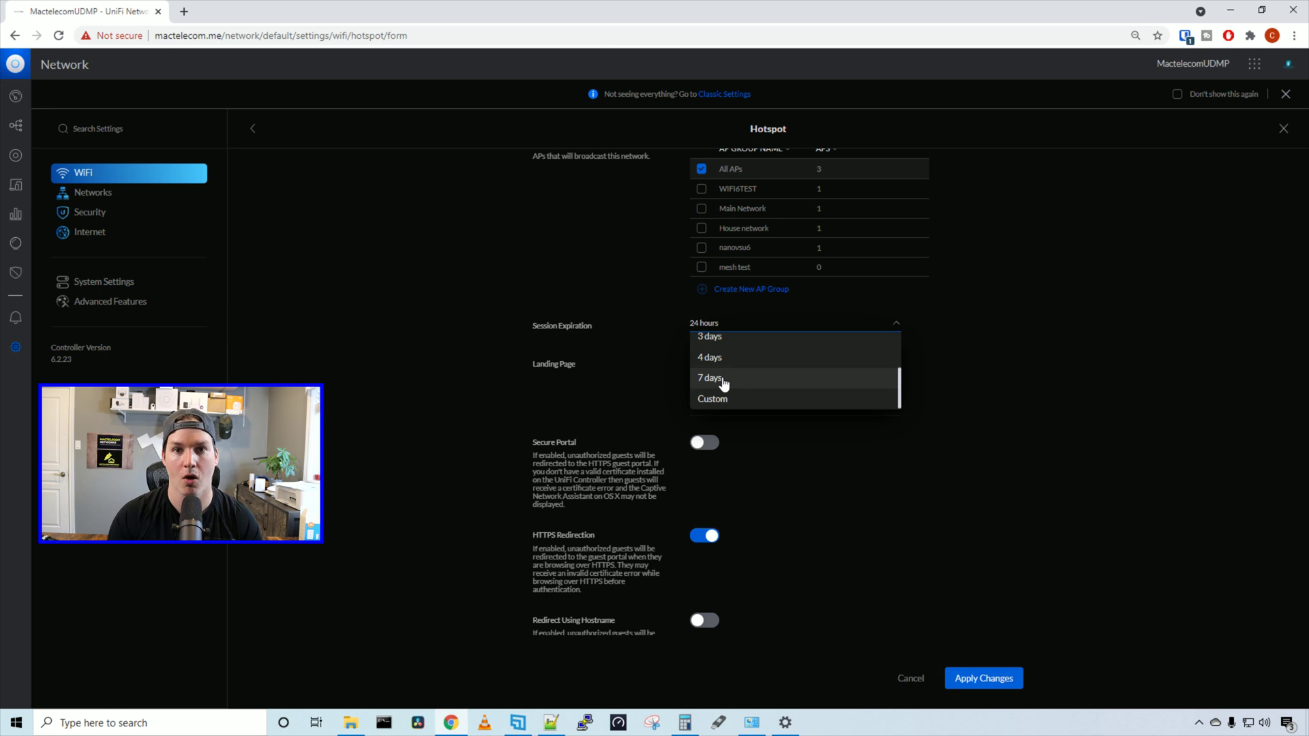
left_click(591, 364)
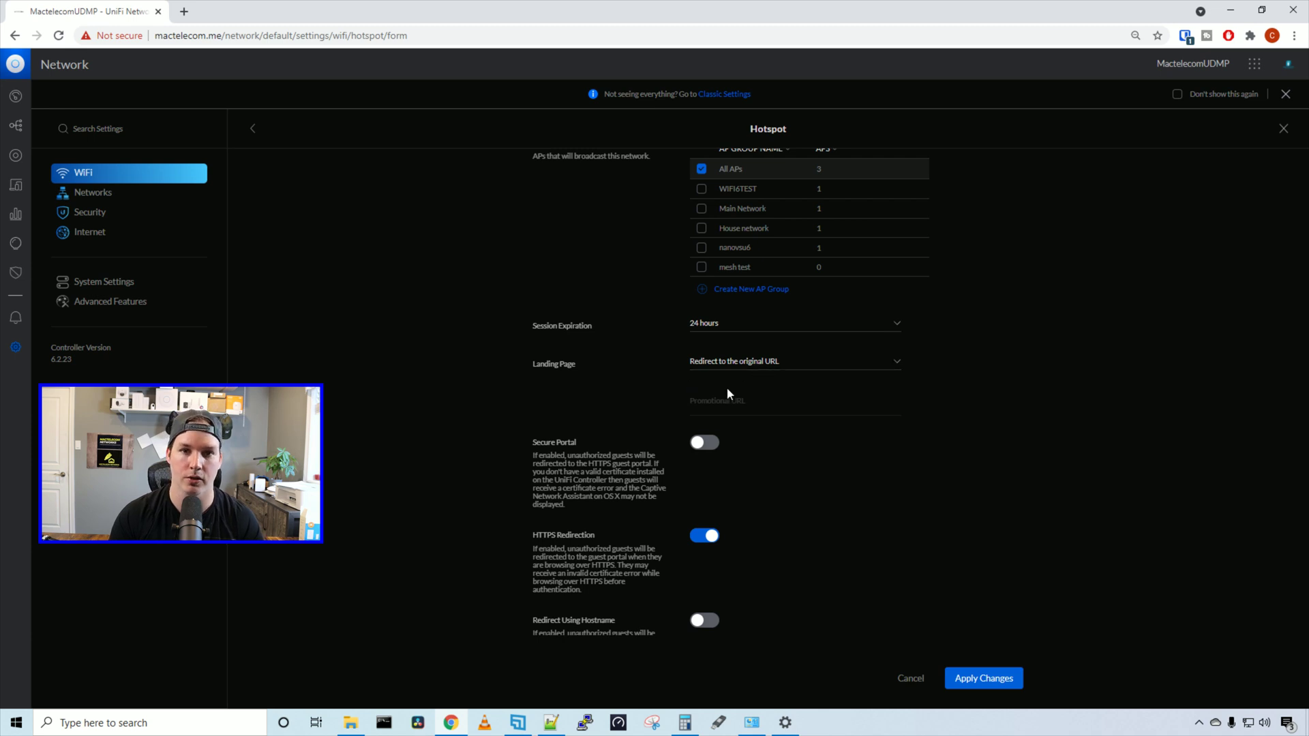
scroll(753, 464, "down", 10)
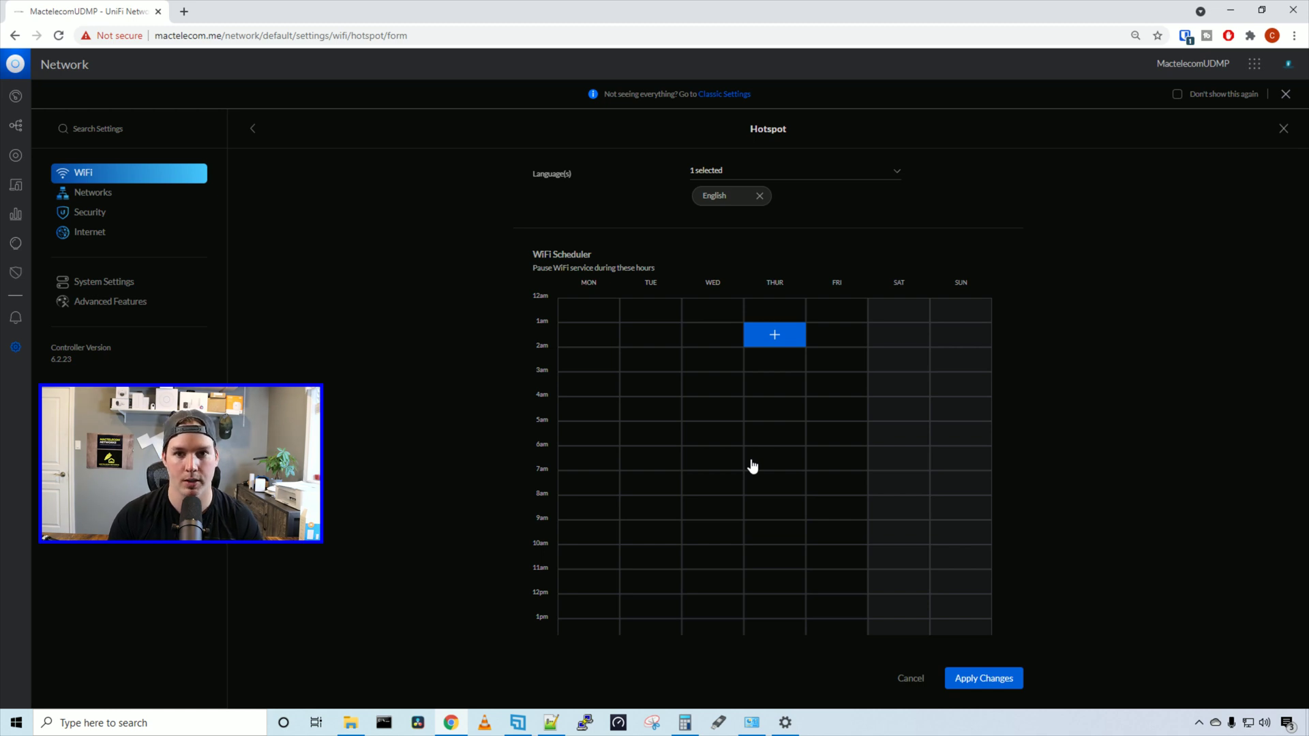
scroll(753, 467, "down", 5)
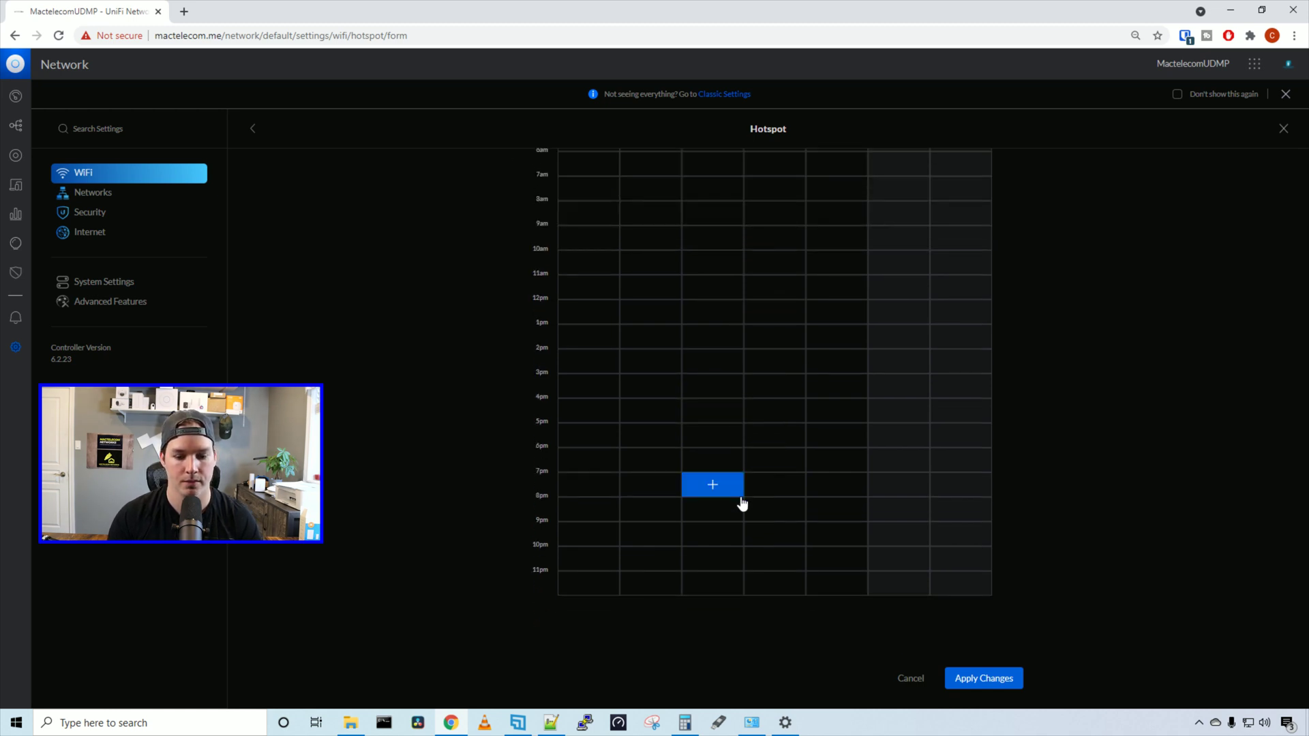
left_click(976, 677)
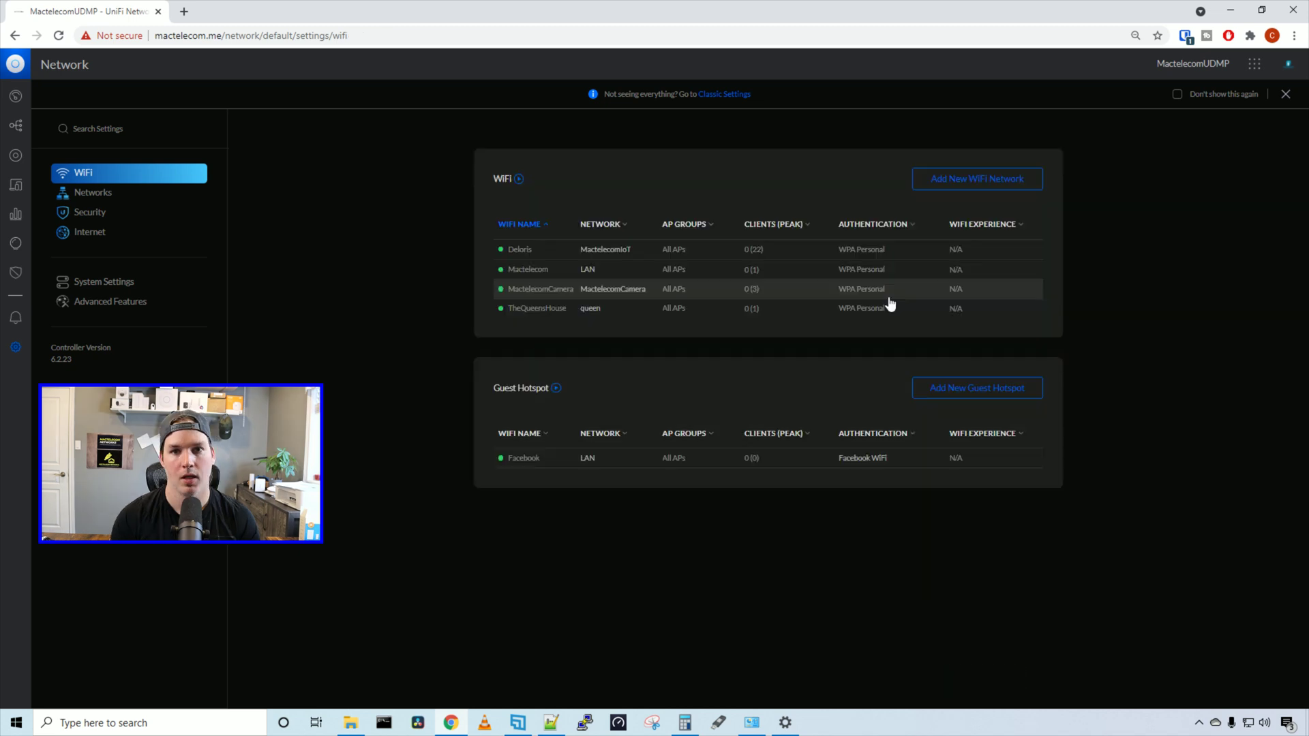
Reopen the Facebook hotspot's Facebook WiFi details and switch off the new user interface
left_click(994, 458)
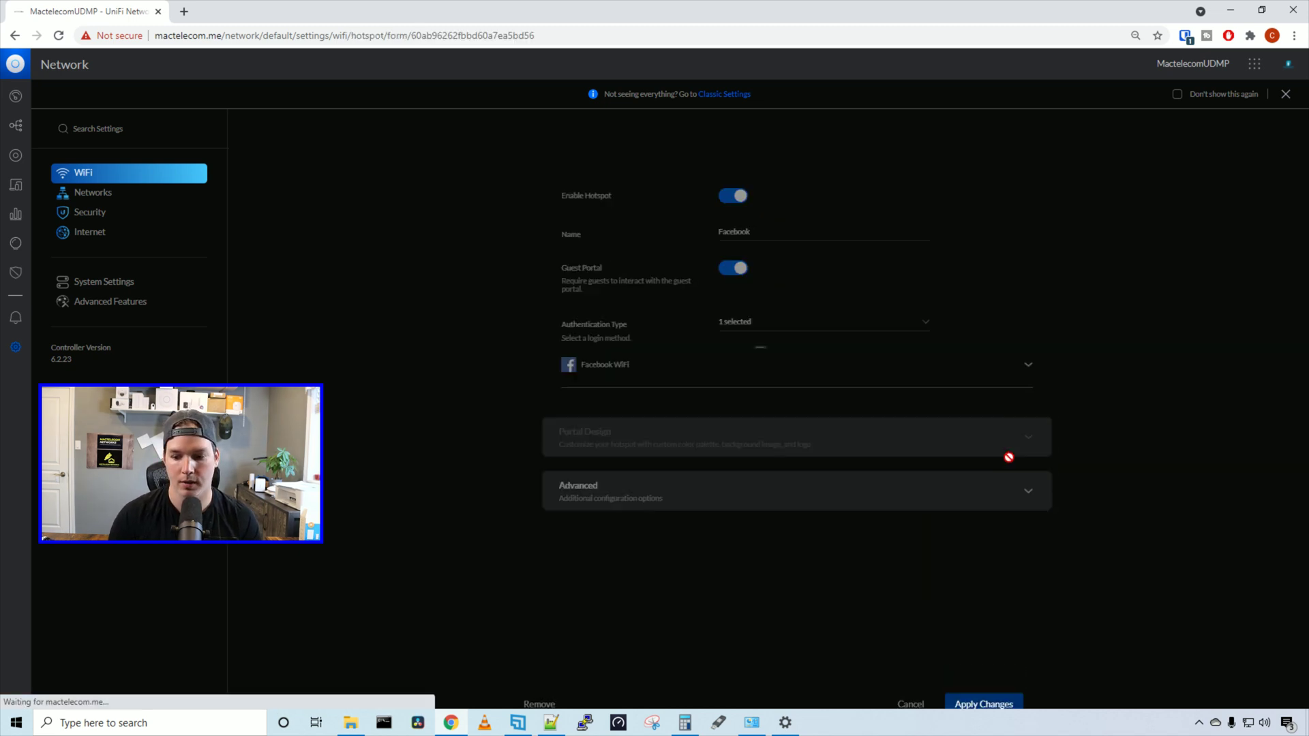
left_click(997, 383)
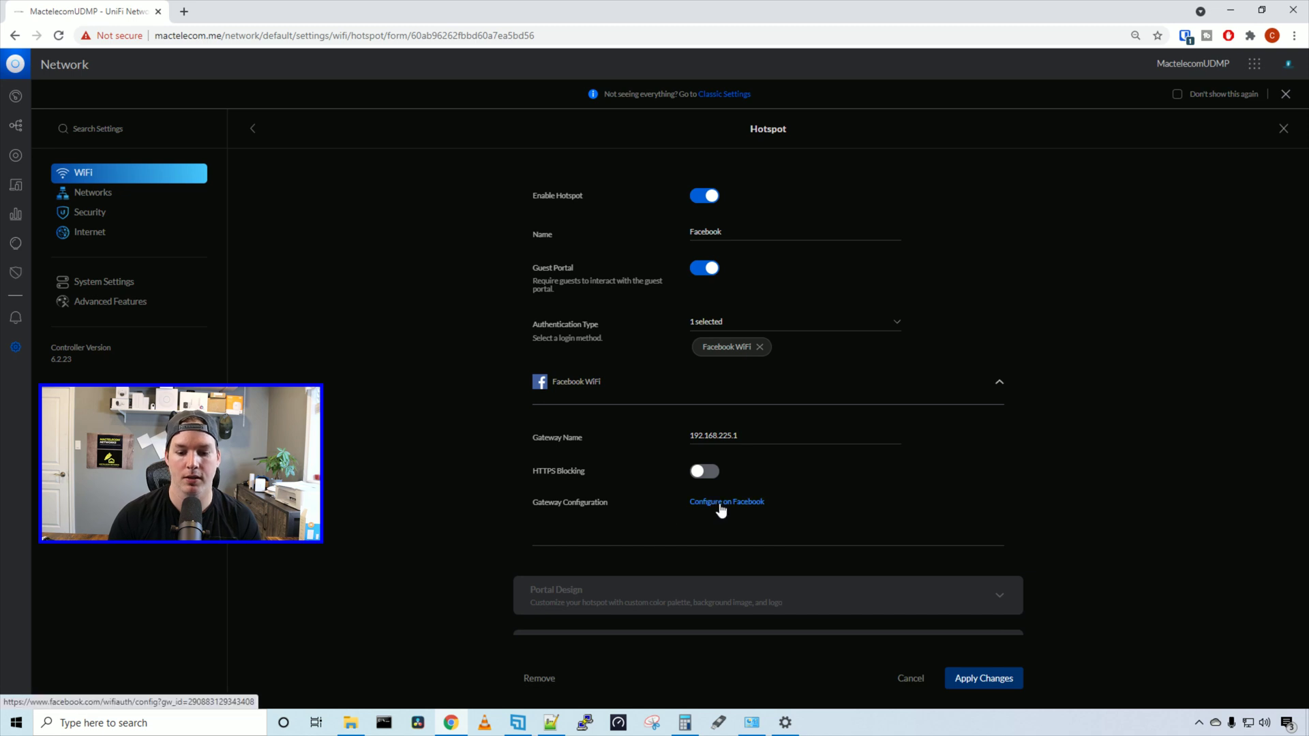
left_click(745, 96)
left_click(631, 325)
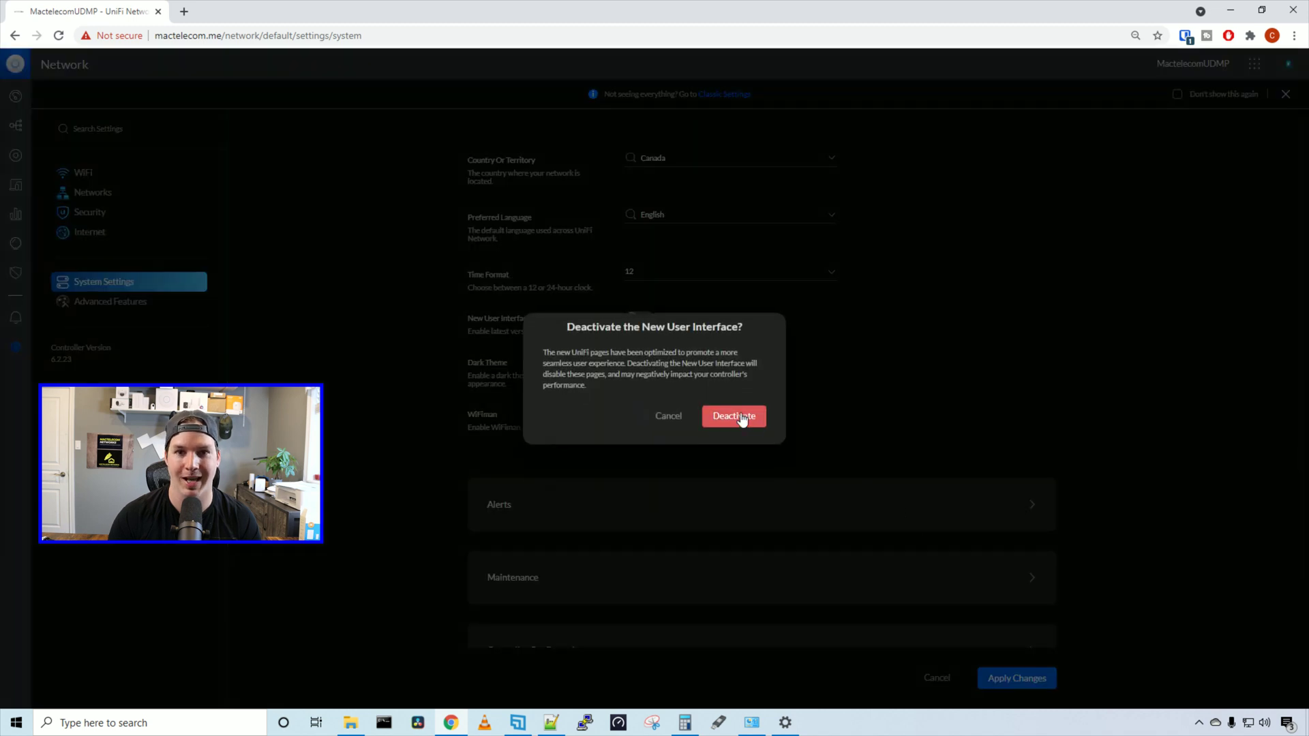
left_click(742, 417)
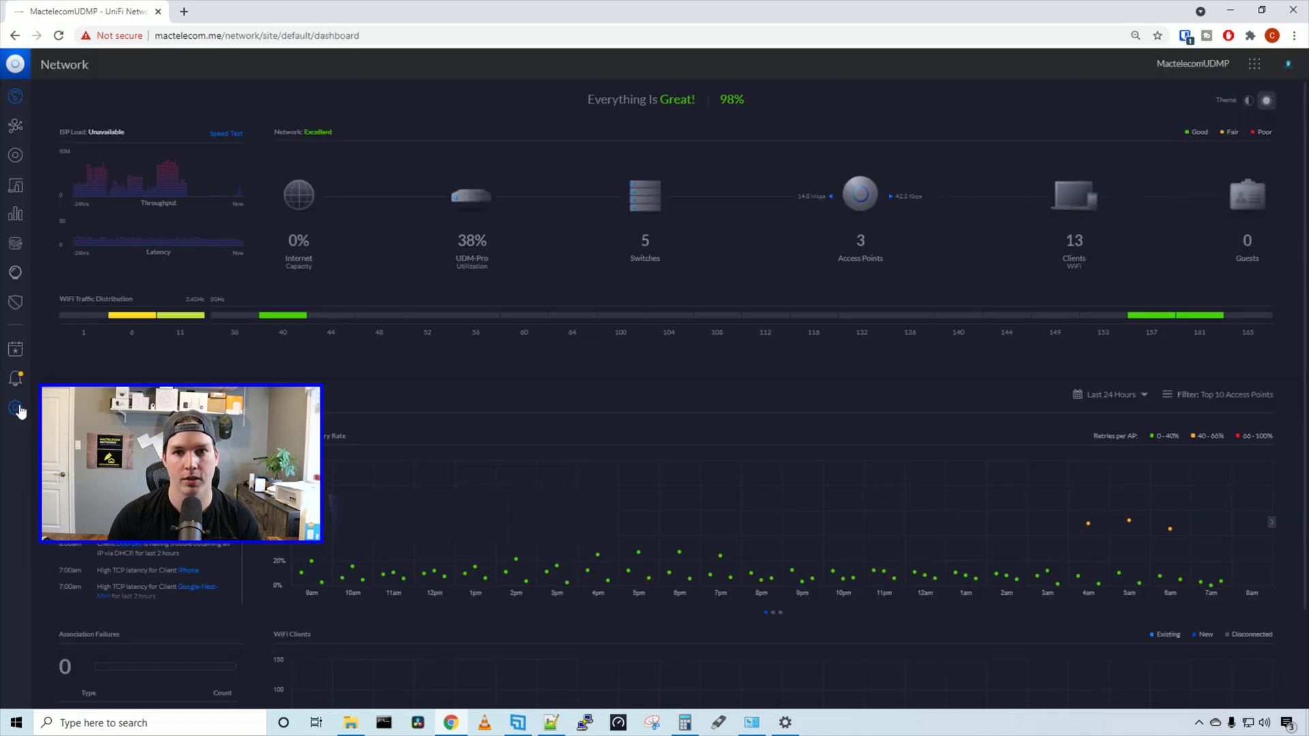
Check Guest Control in the classic site settings, then return to the Facebook hotspot form
left_click(17, 408)
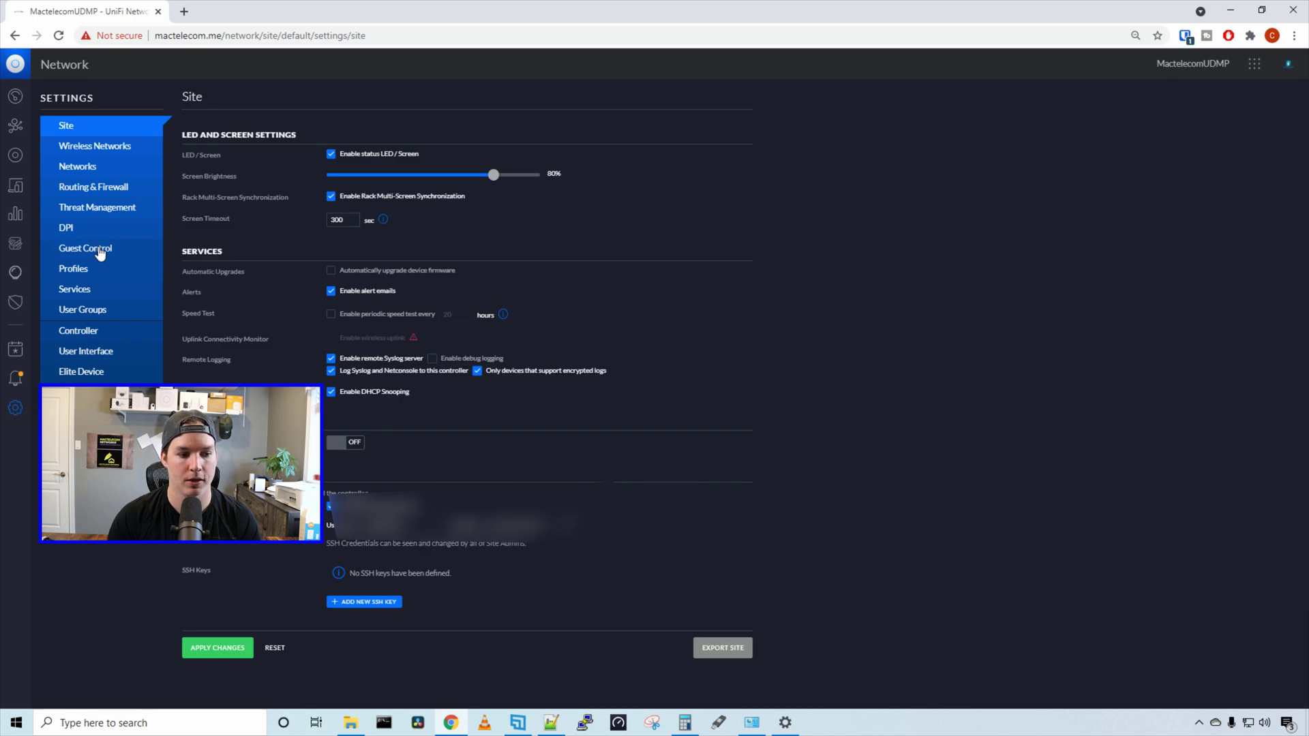
left_click(99, 251)
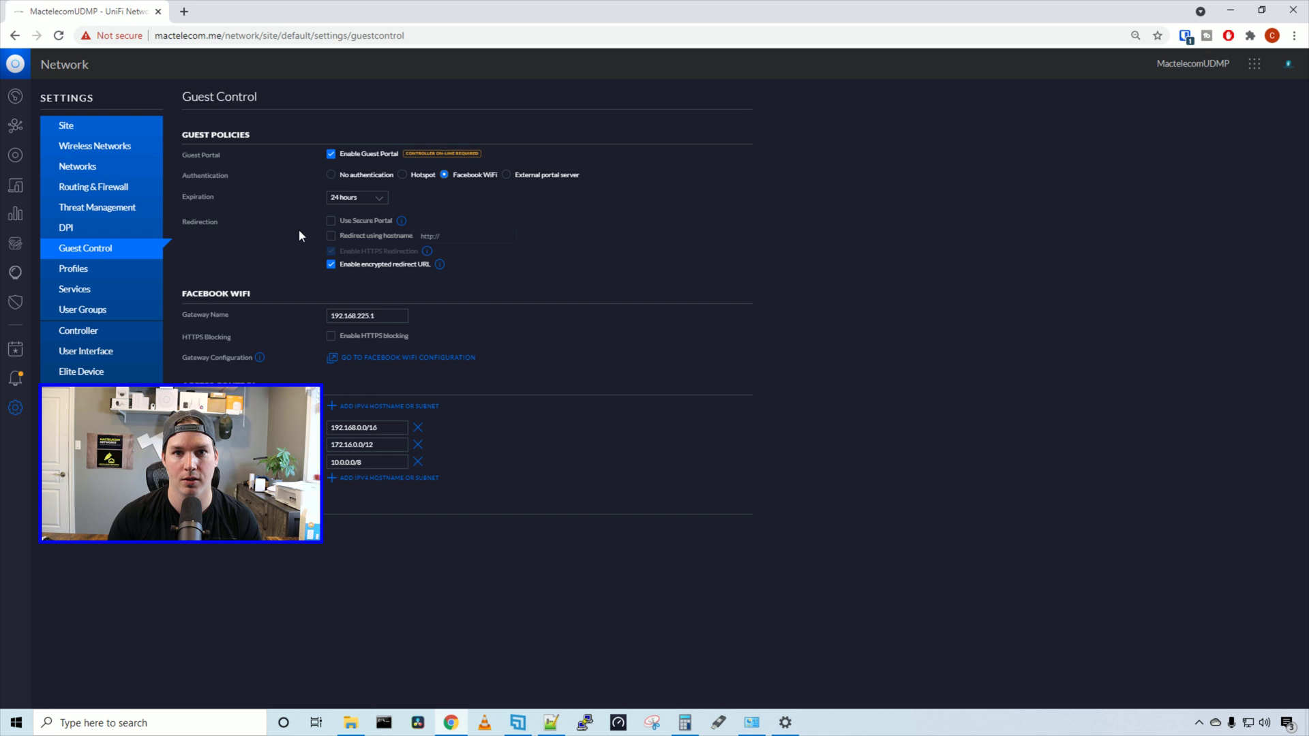
left_click(108, 352)
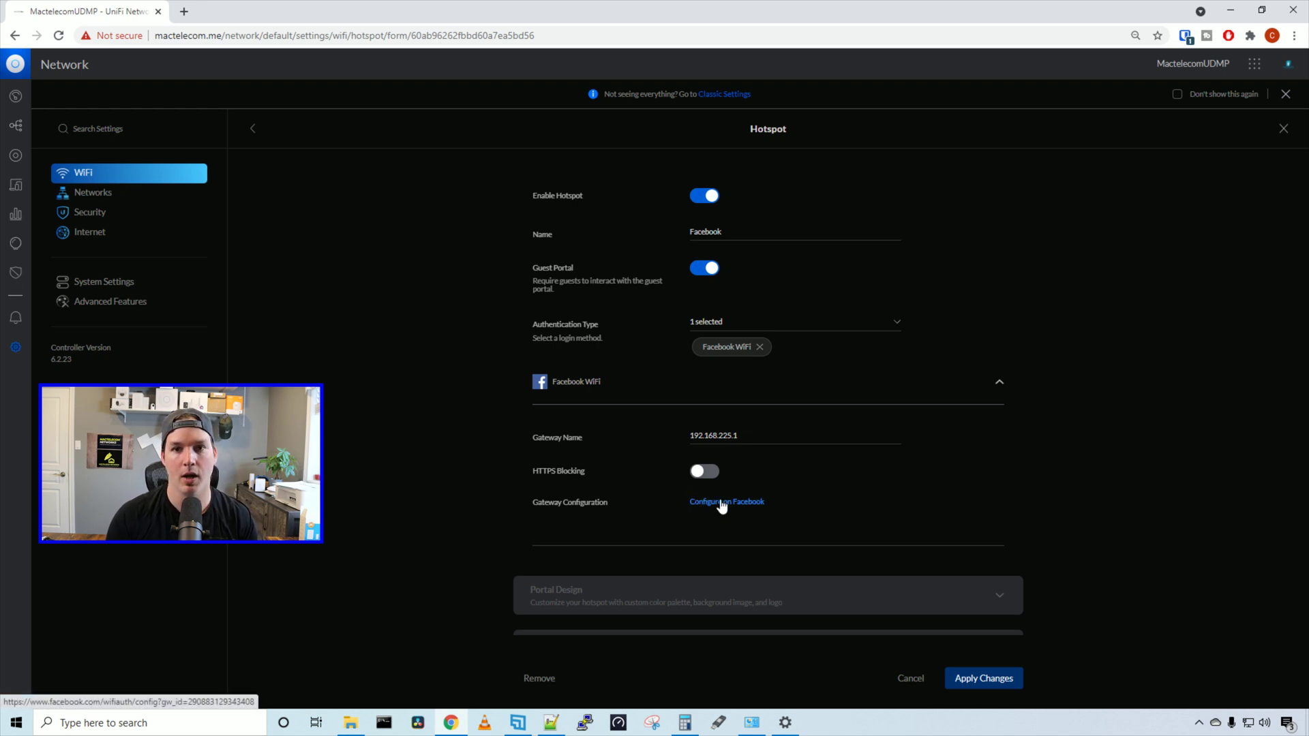
Link the mactelecomnetworks Facebook page to gateway 192.168.225.1 and save
left_click(721, 503)
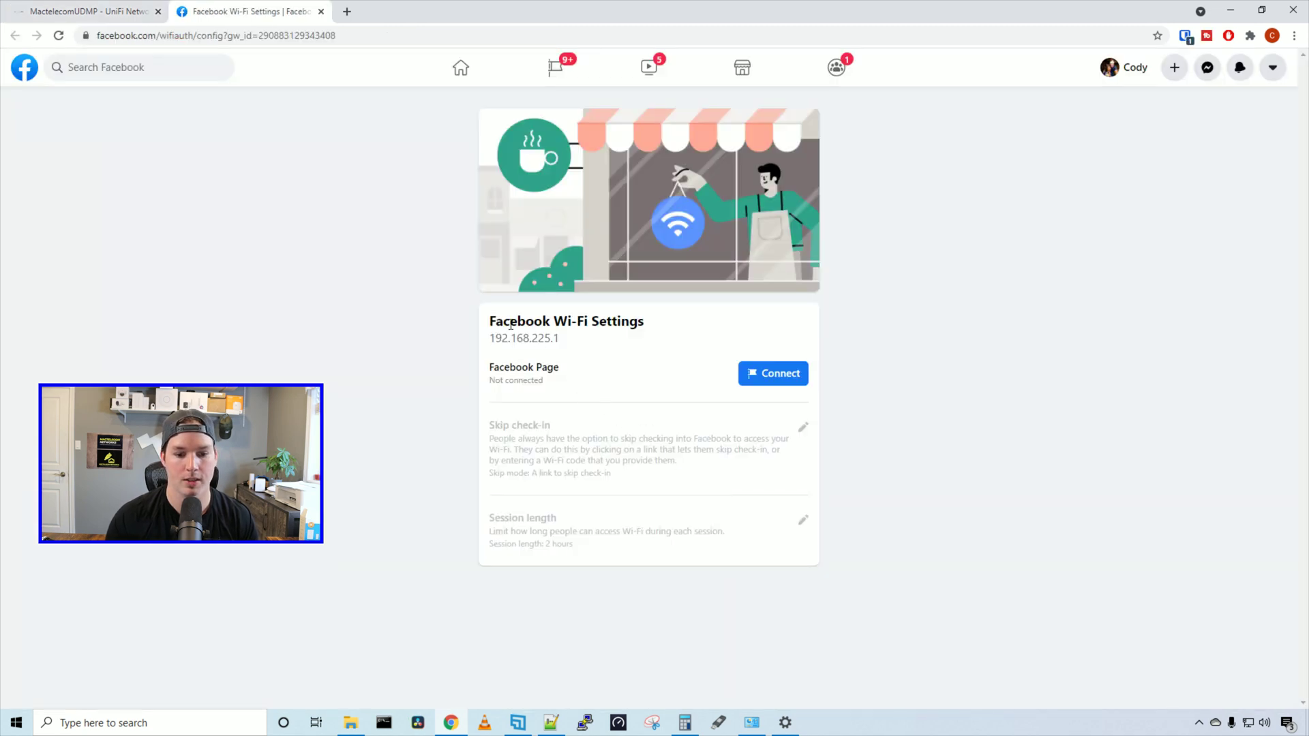
left_click_drag(500, 339, 553, 339)
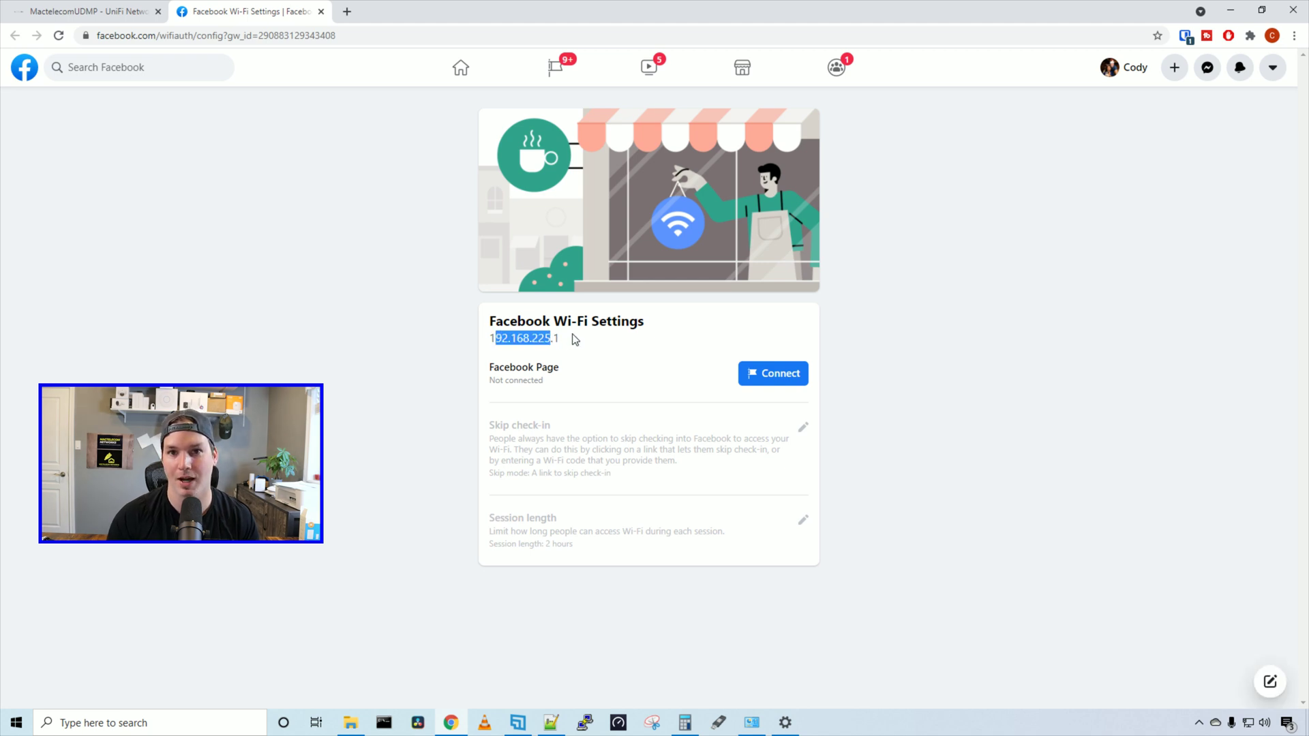
left_click(750, 373)
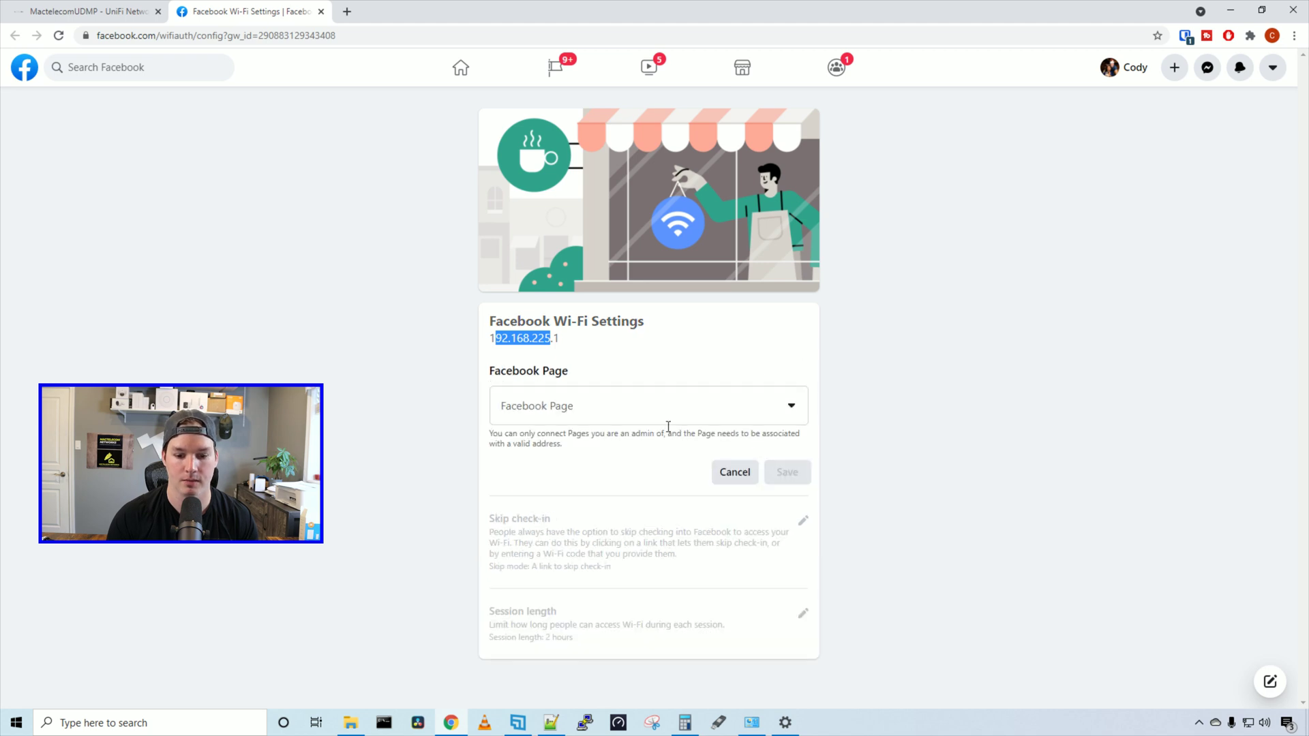
left_click(727, 422)
left_click(555, 453)
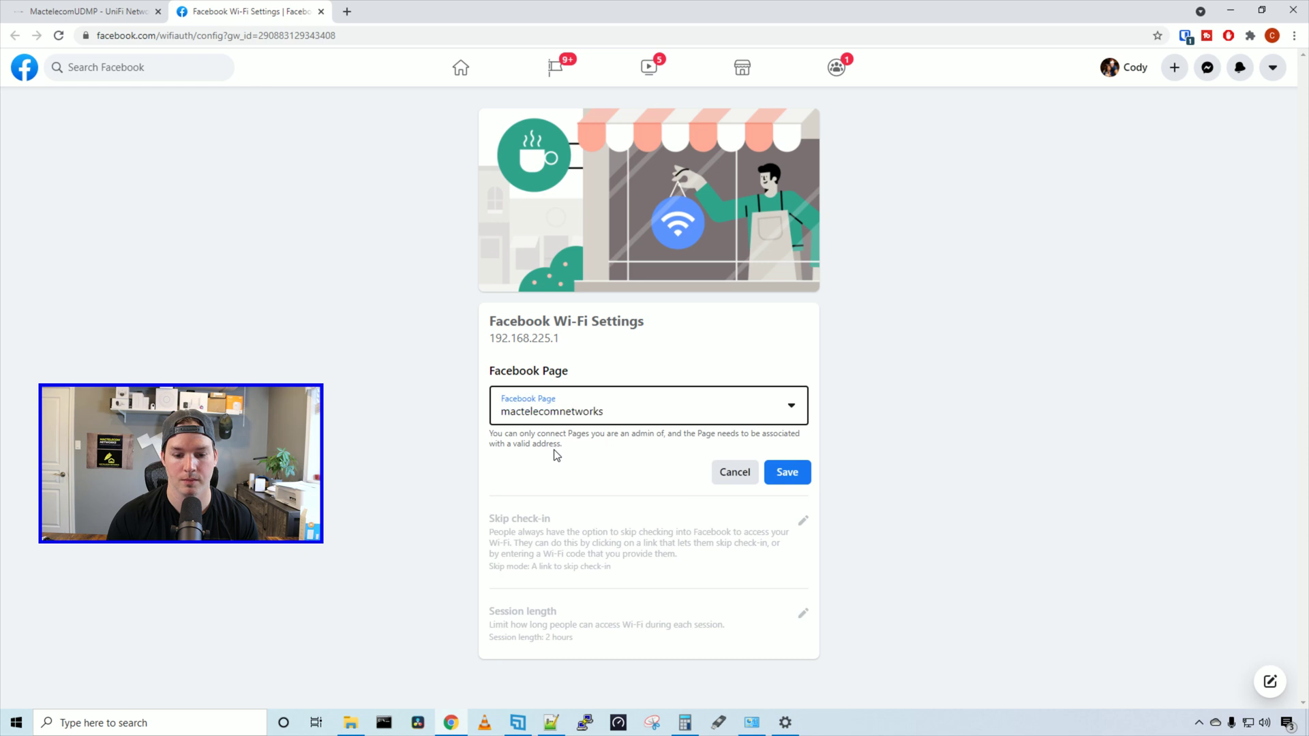
left_click(784, 473)
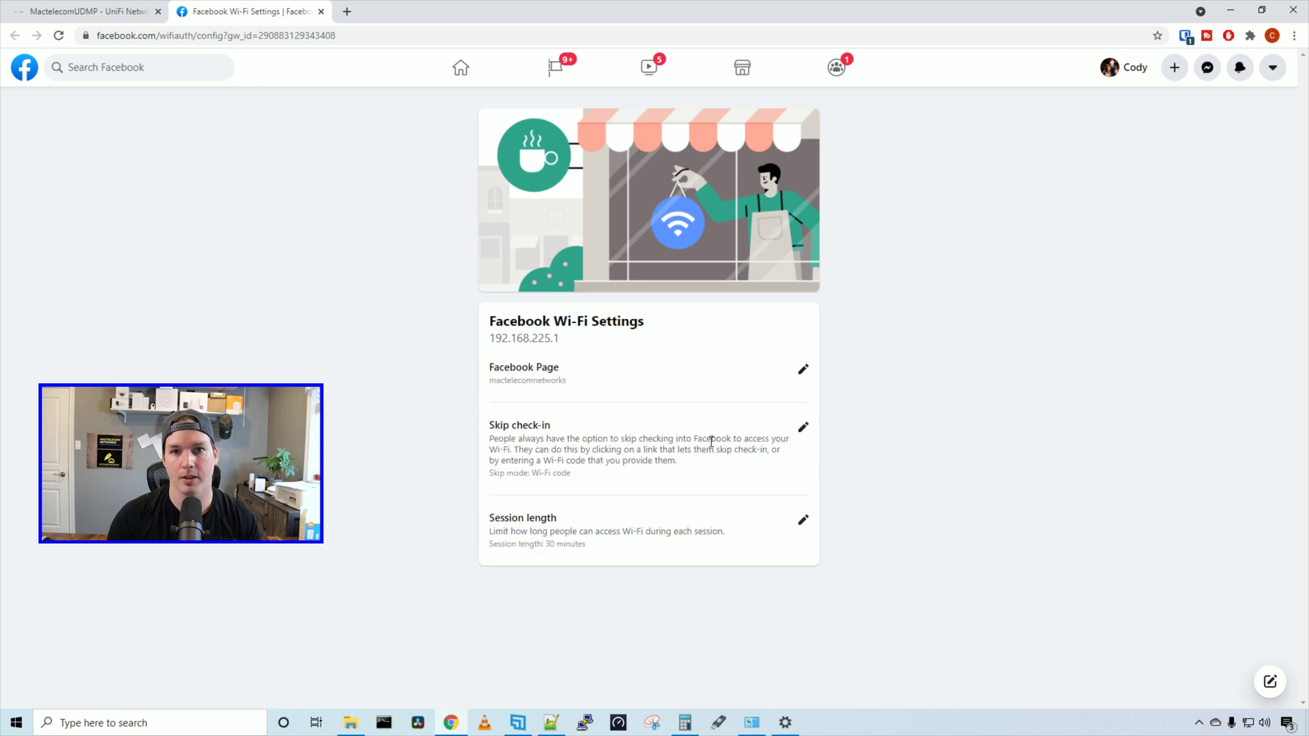
Let guests skip check-in with a Wi-Fi code and save the code
left_click(803, 428)
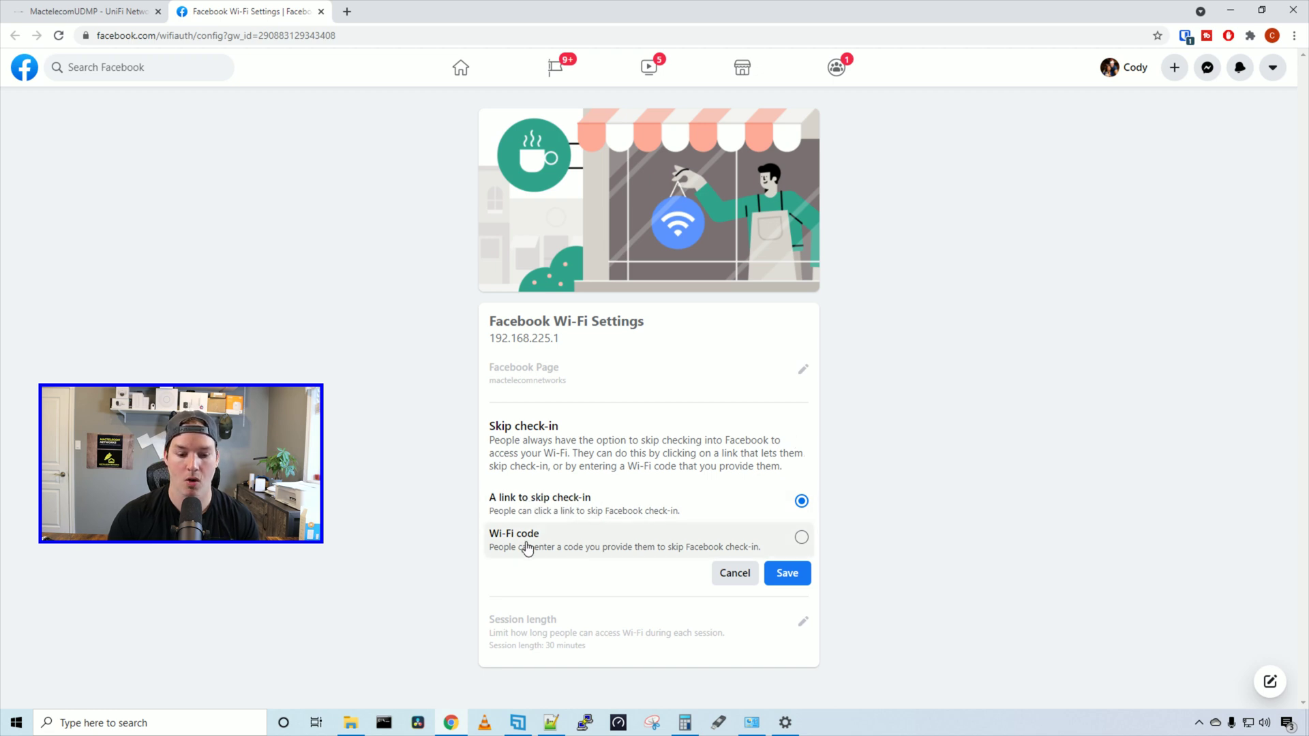
left_click(784, 542)
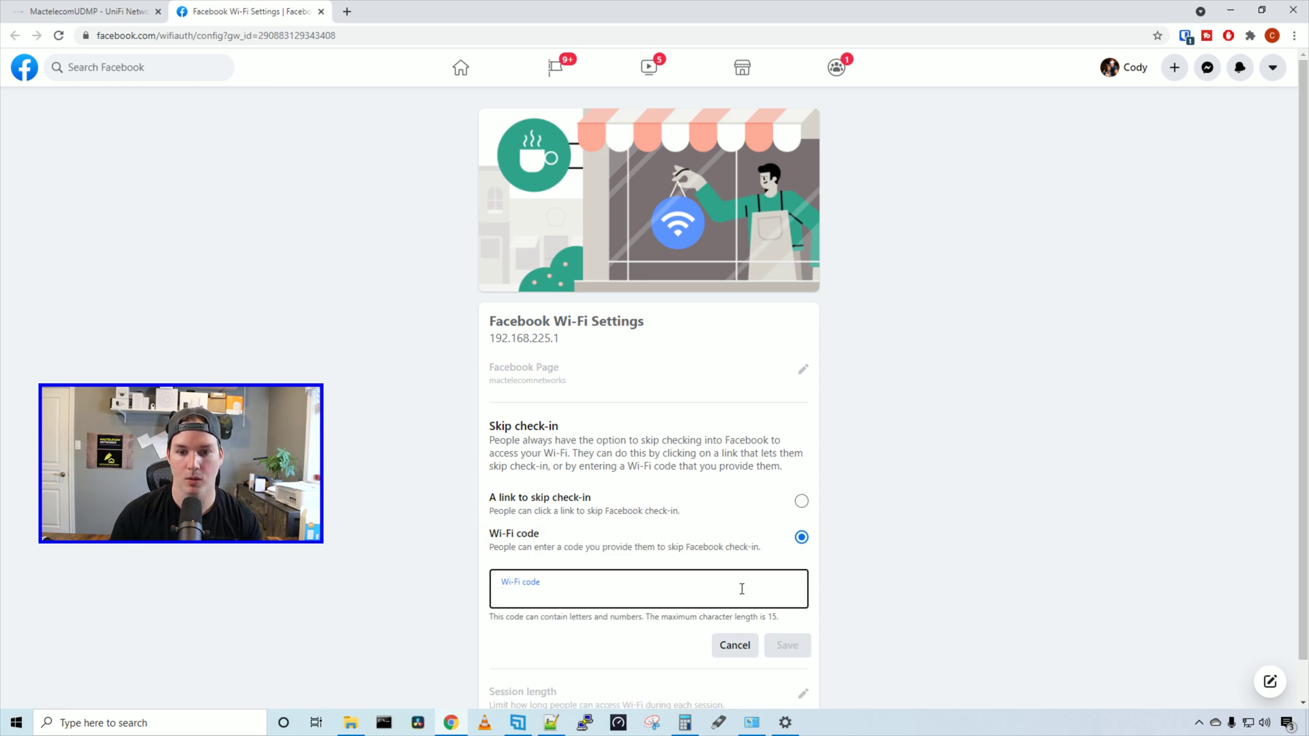
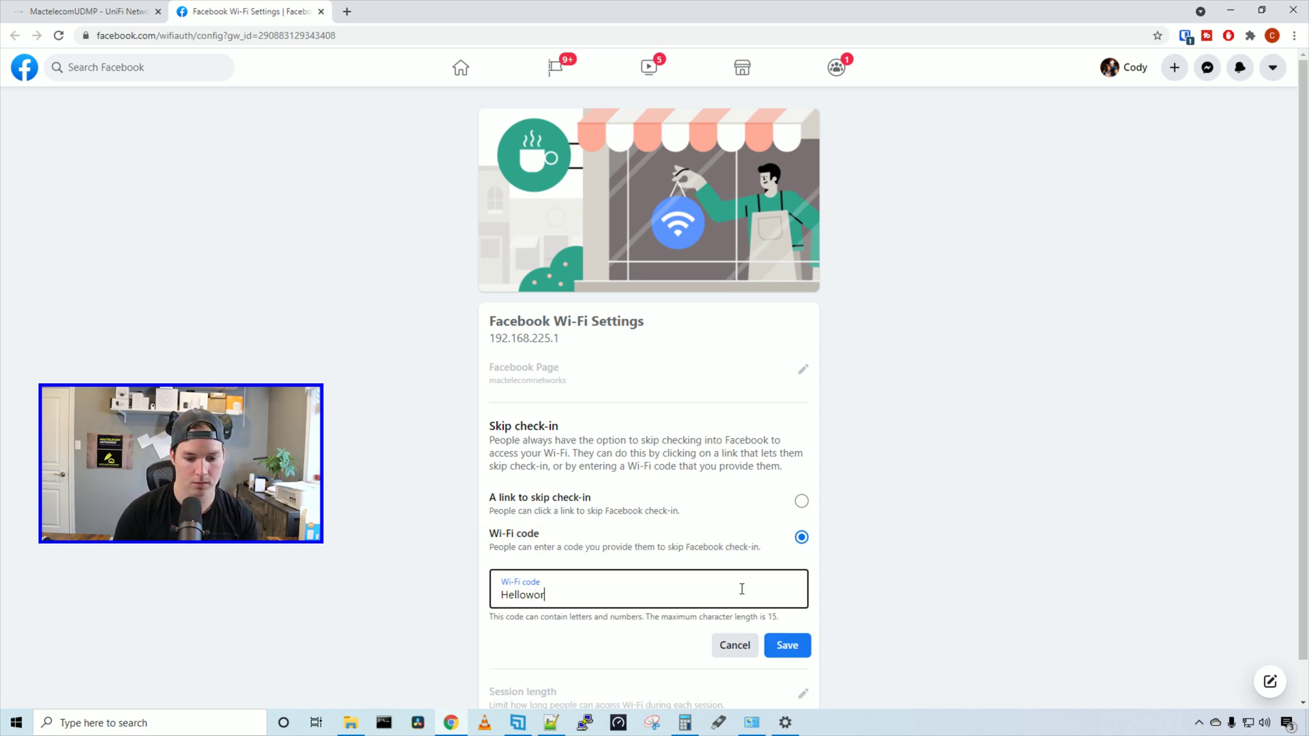
left_click(803, 651)
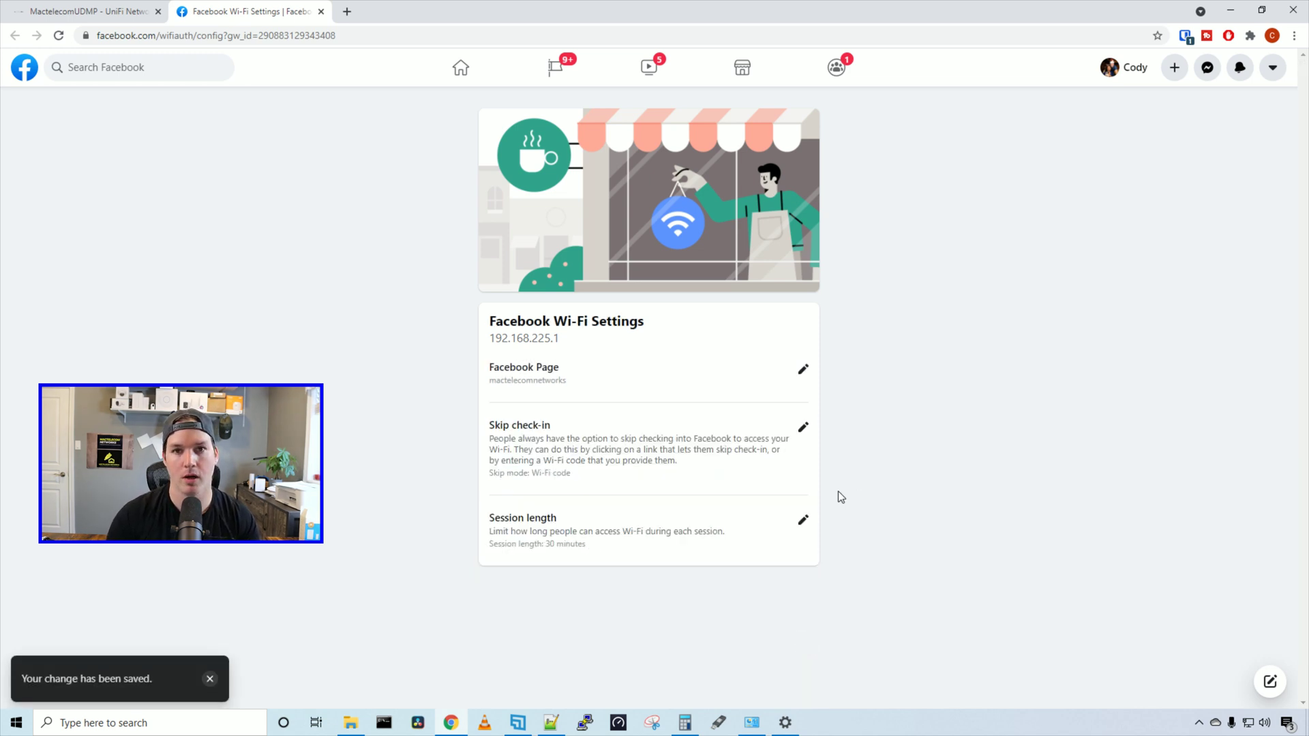
Review the session length setting, leaving it at 30 minutes
left_click(803, 520)
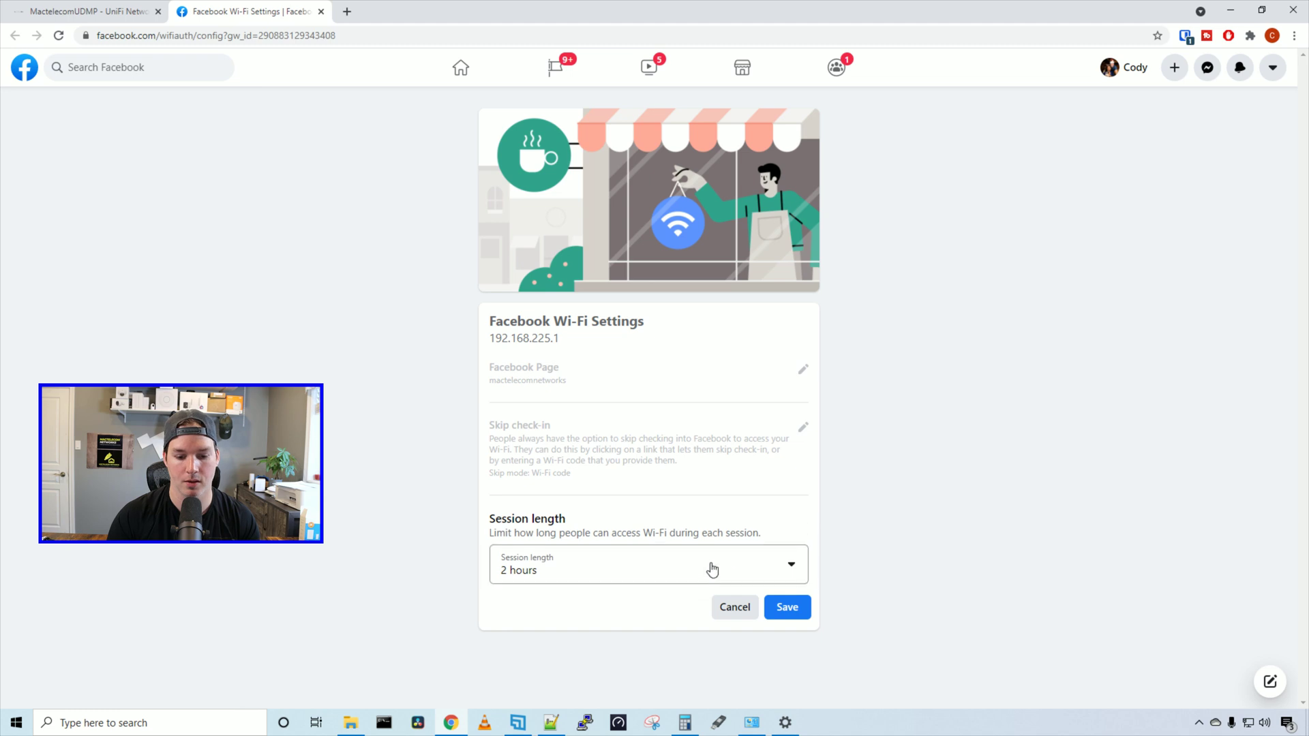
left_click(583, 580)
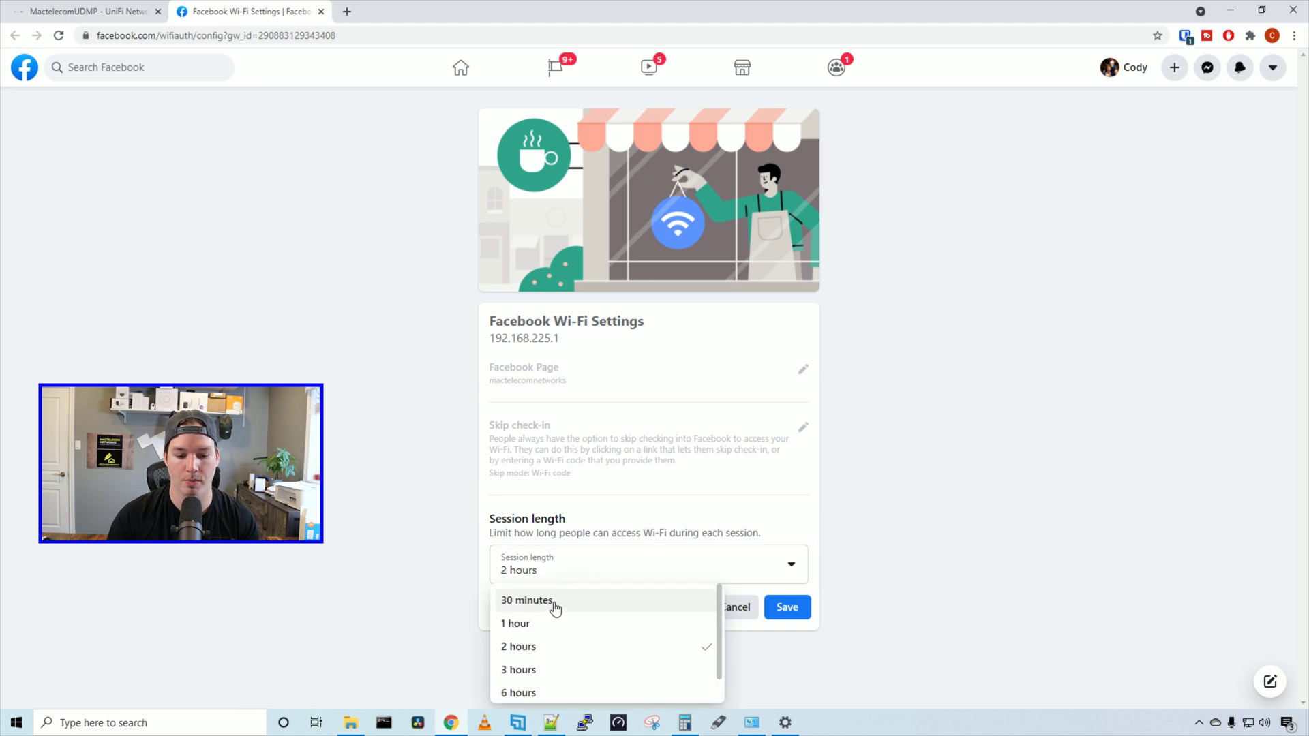
scroll(555, 612, "down", 1)
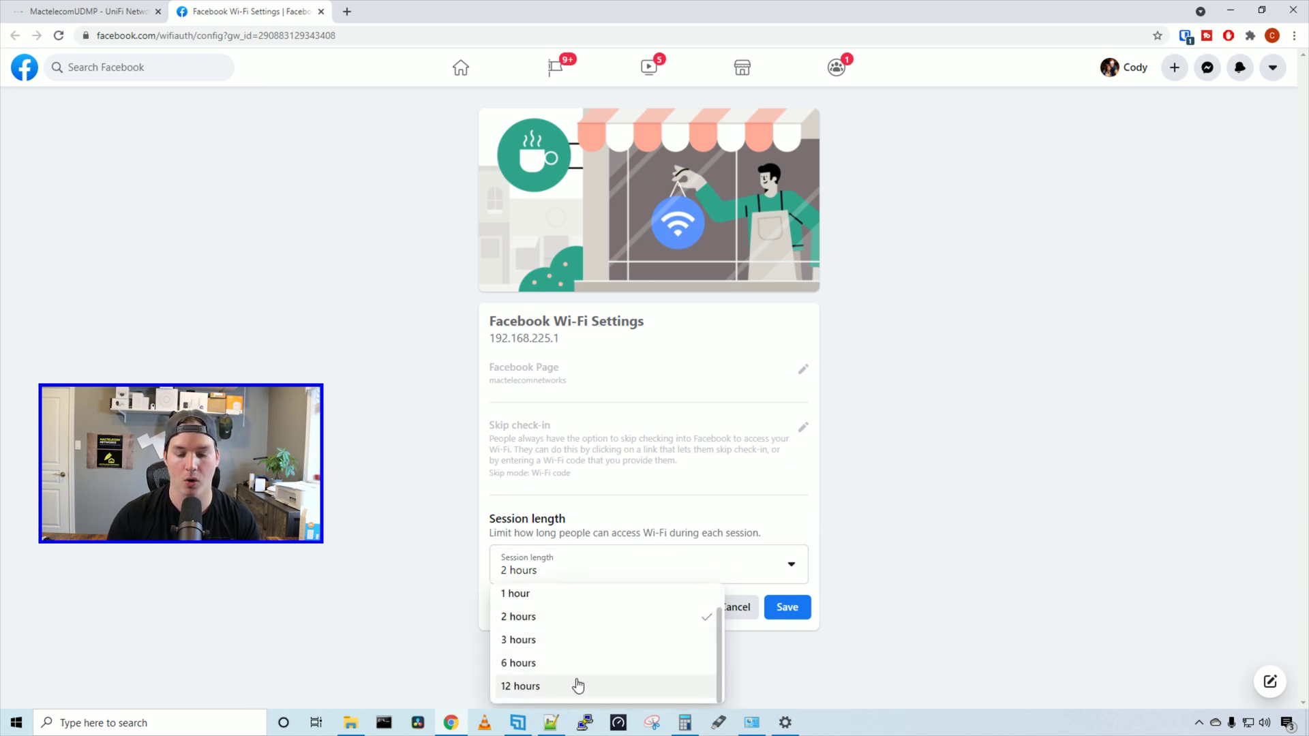
left_click(1066, 561)
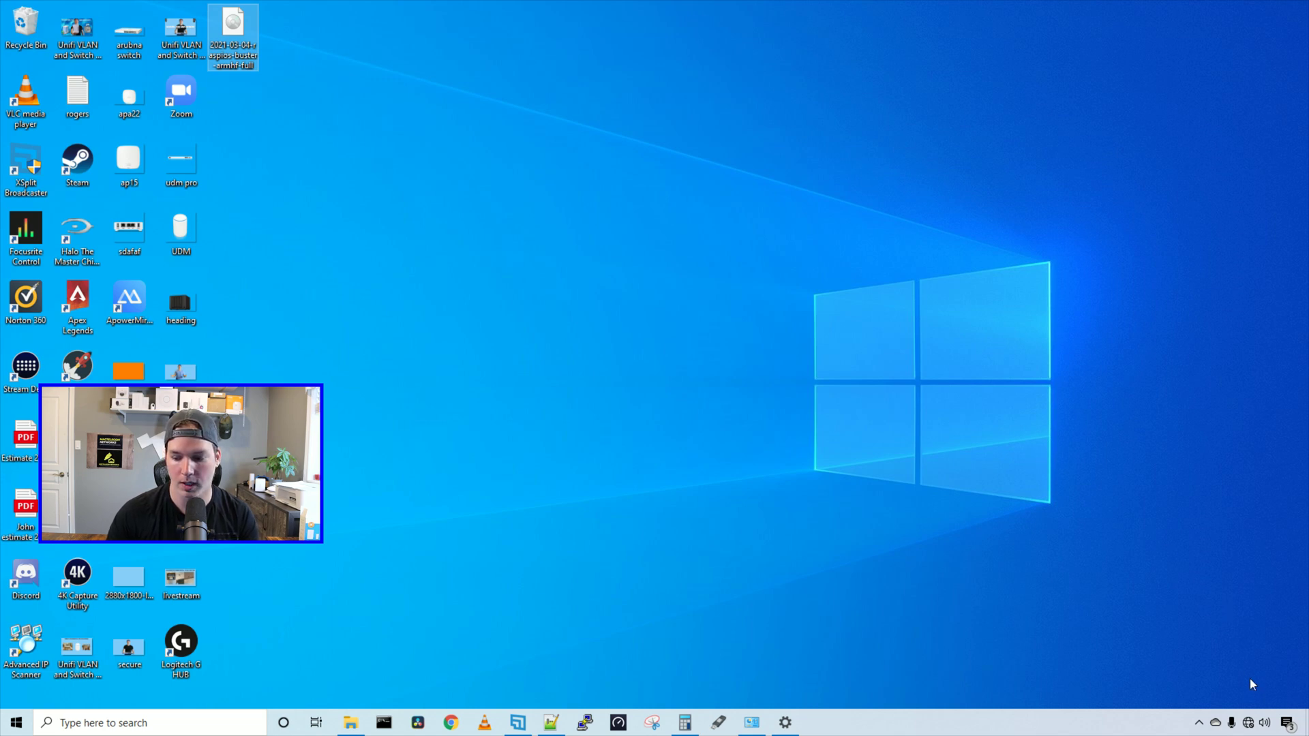
Connect Windows 10 to the open FacebookWIFI network from the taskbar Wi-Fi list
left_click(1248, 722)
scroll(1164, 534, "down", 4)
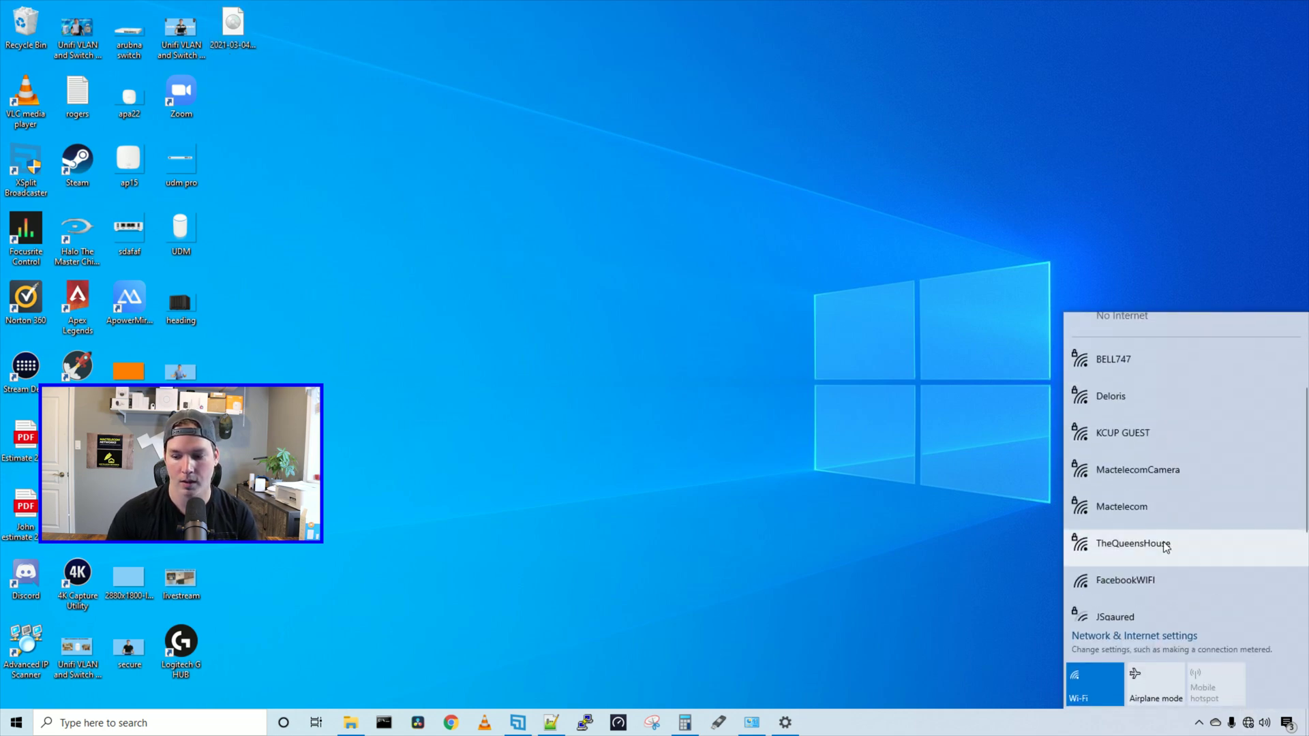
left_click(1147, 581)
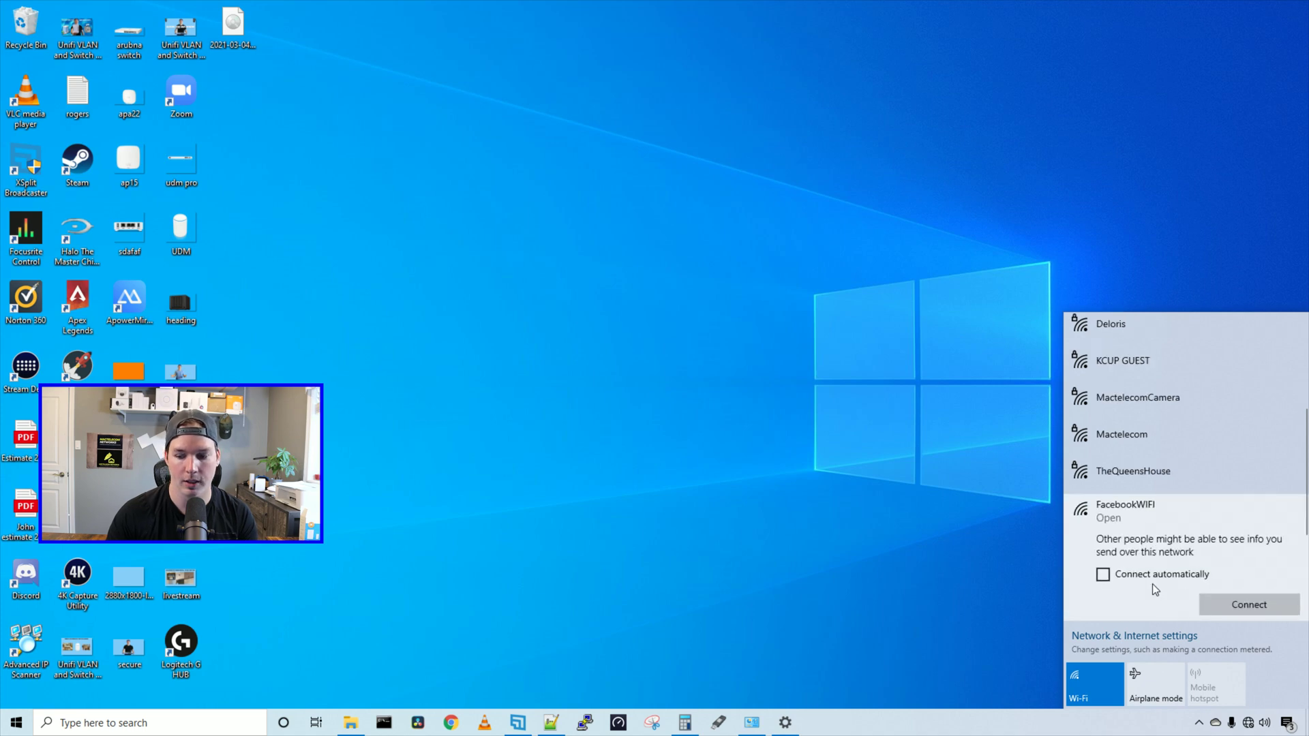
left_click(1228, 602)
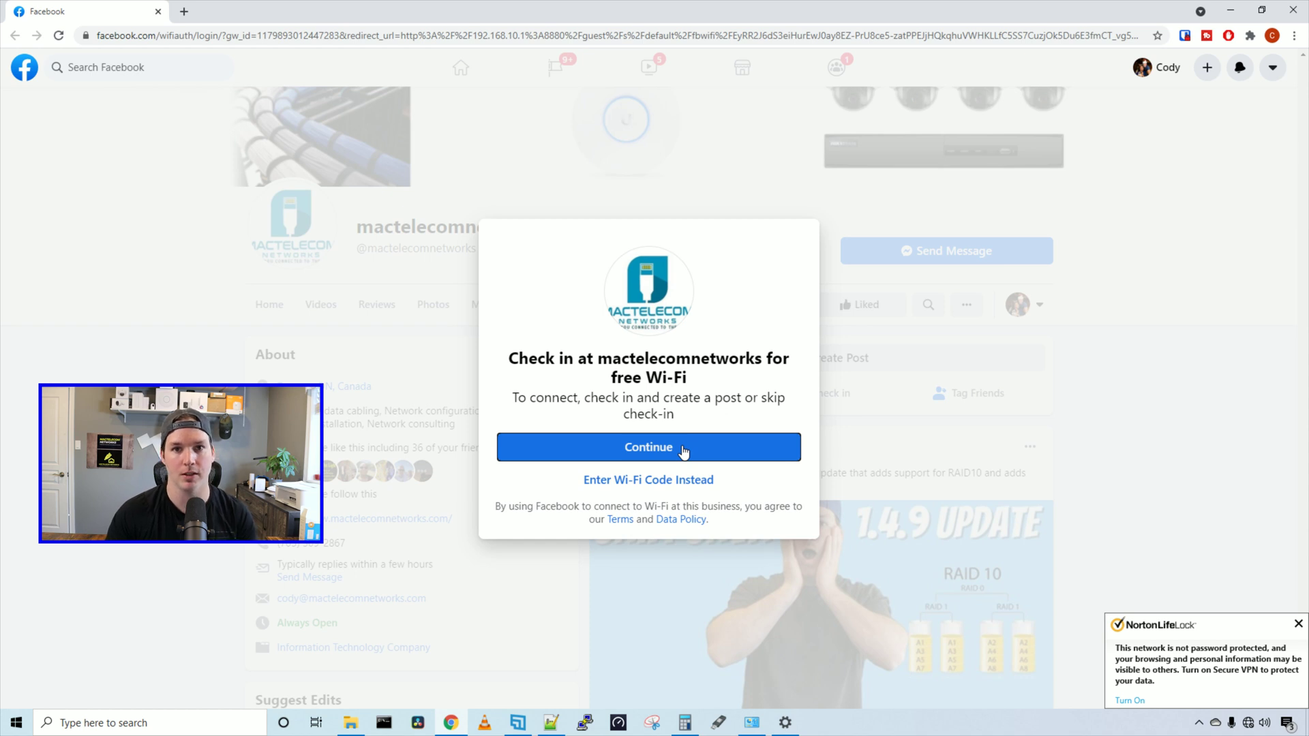
On the mactelecomnetworks Facebook Wi-Fi page, paste the Wi-Fi code and submit it for free access
left_click(667, 481)
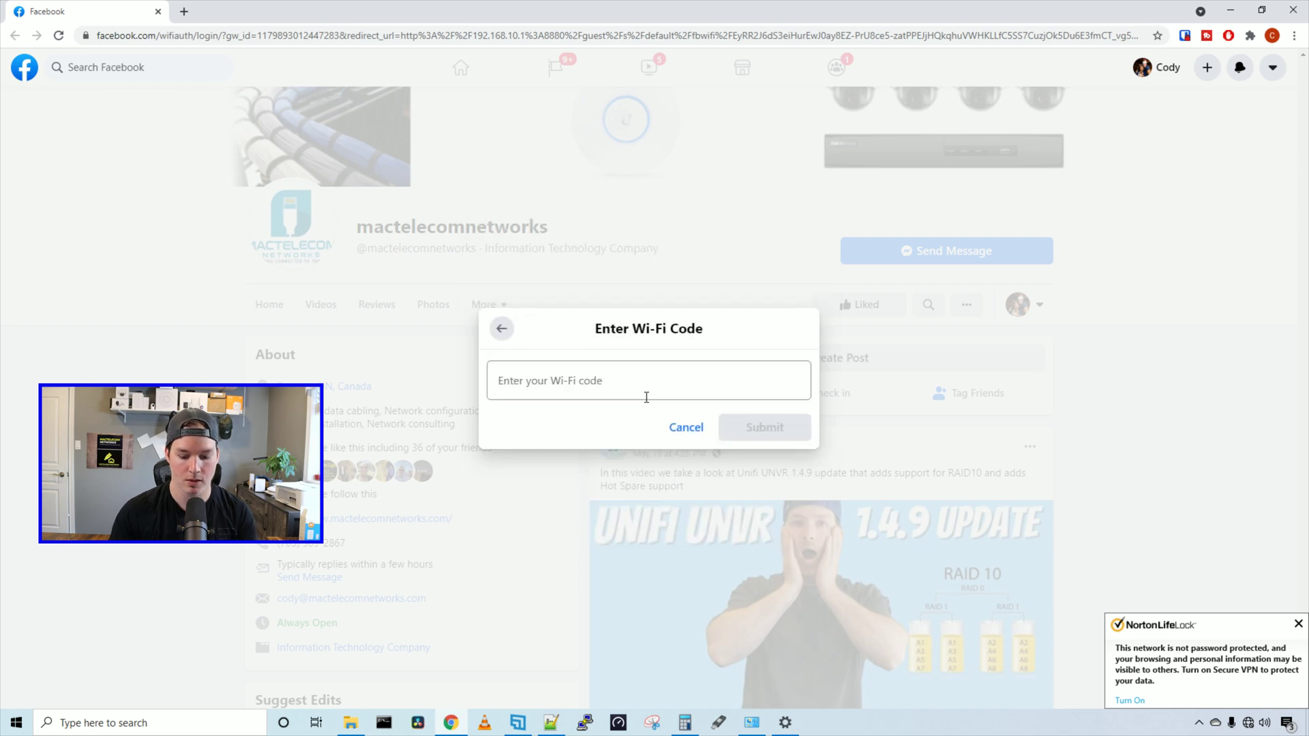
key("Tab")
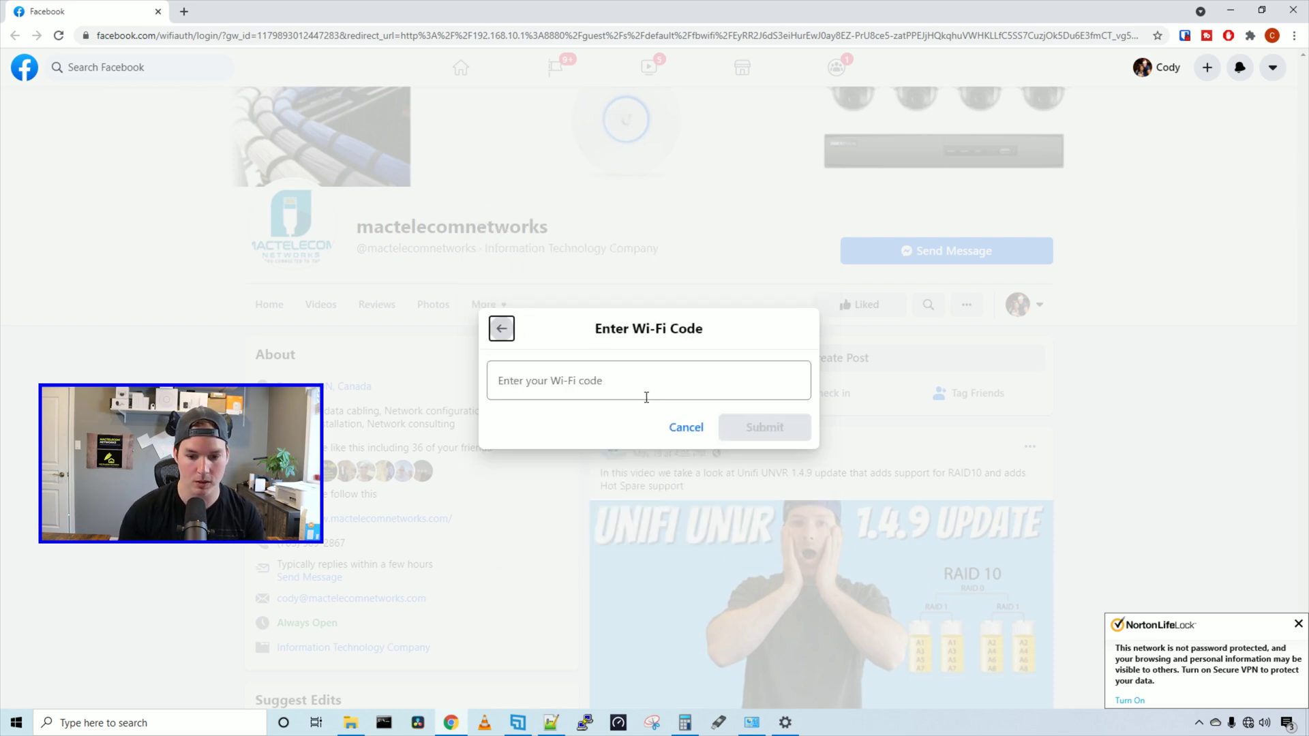
left_click(662, 393)
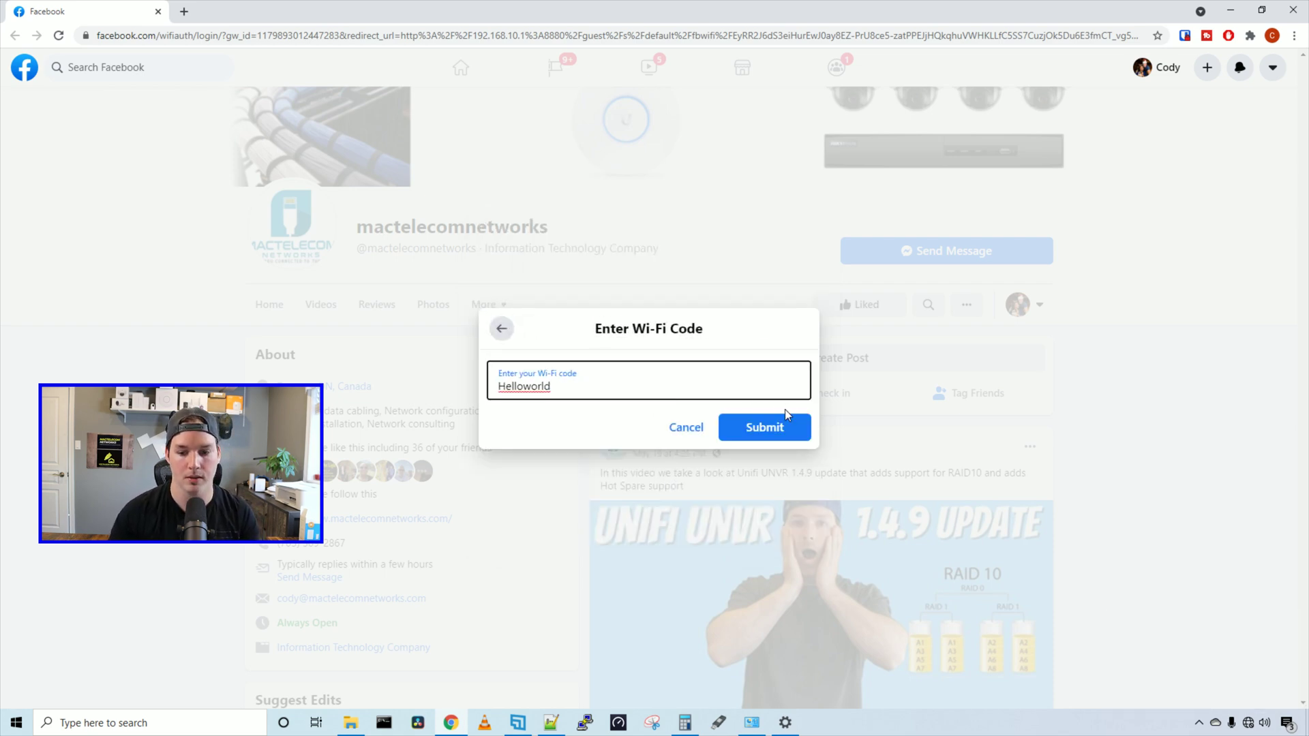
left_click(786, 416)
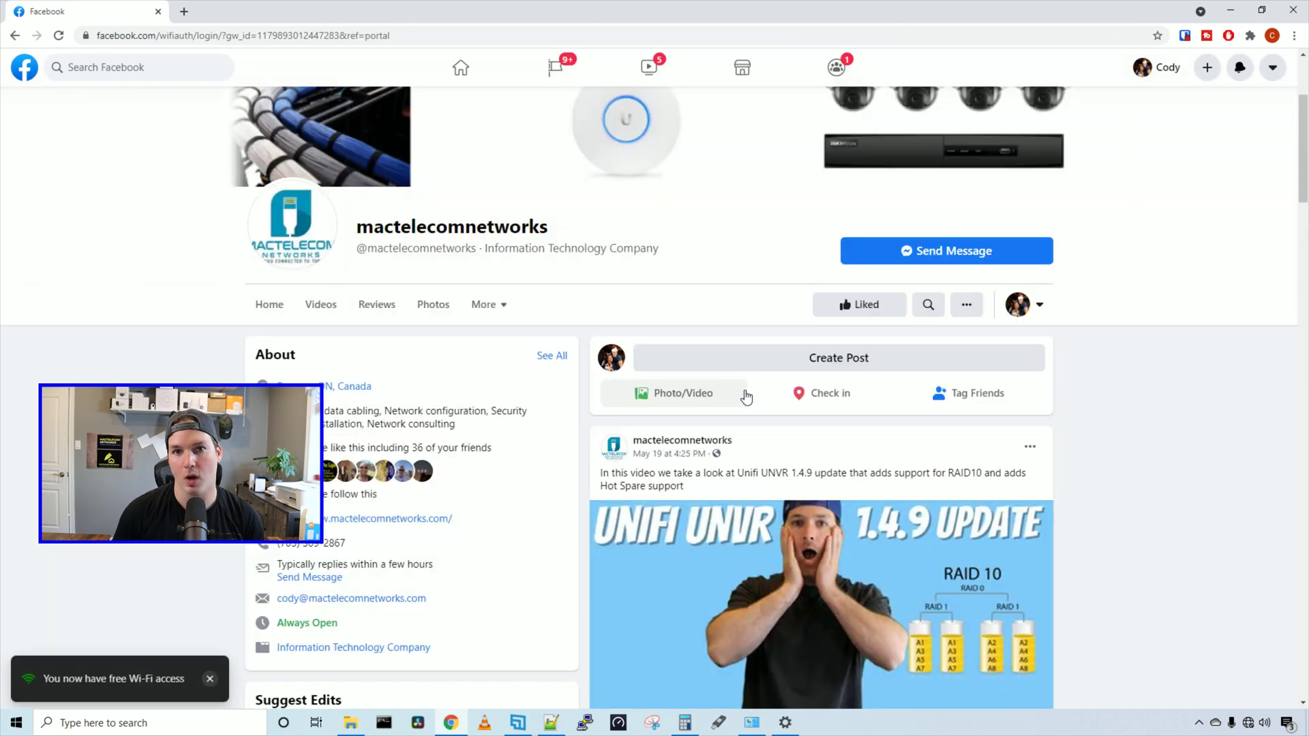